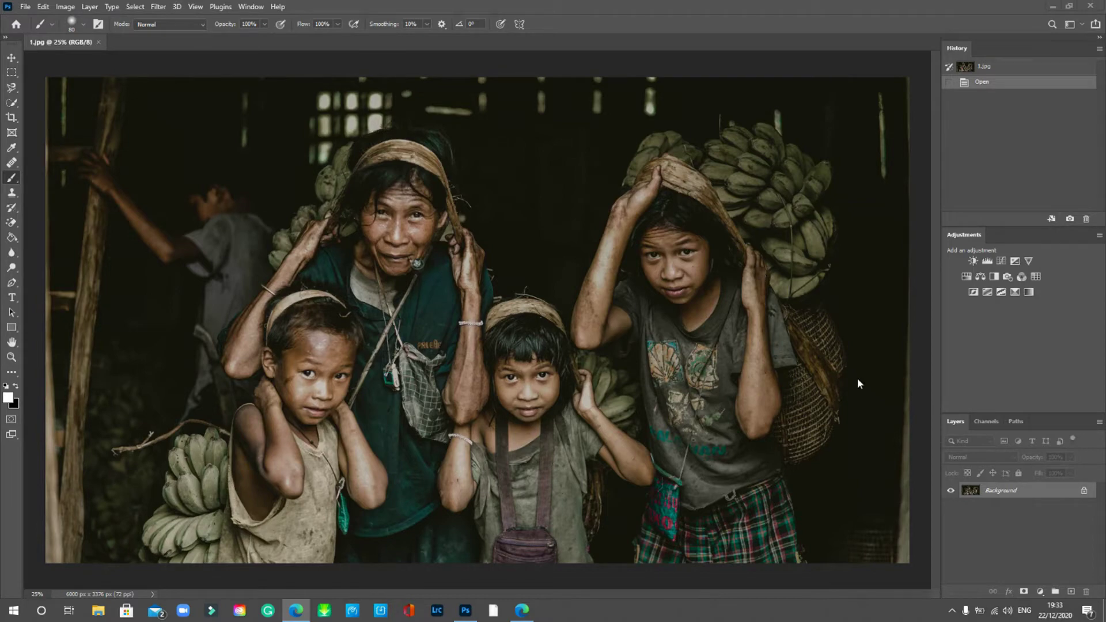
Duplicate the Background layer.
{"action": "left_click", "coordinate": [994, 493]}
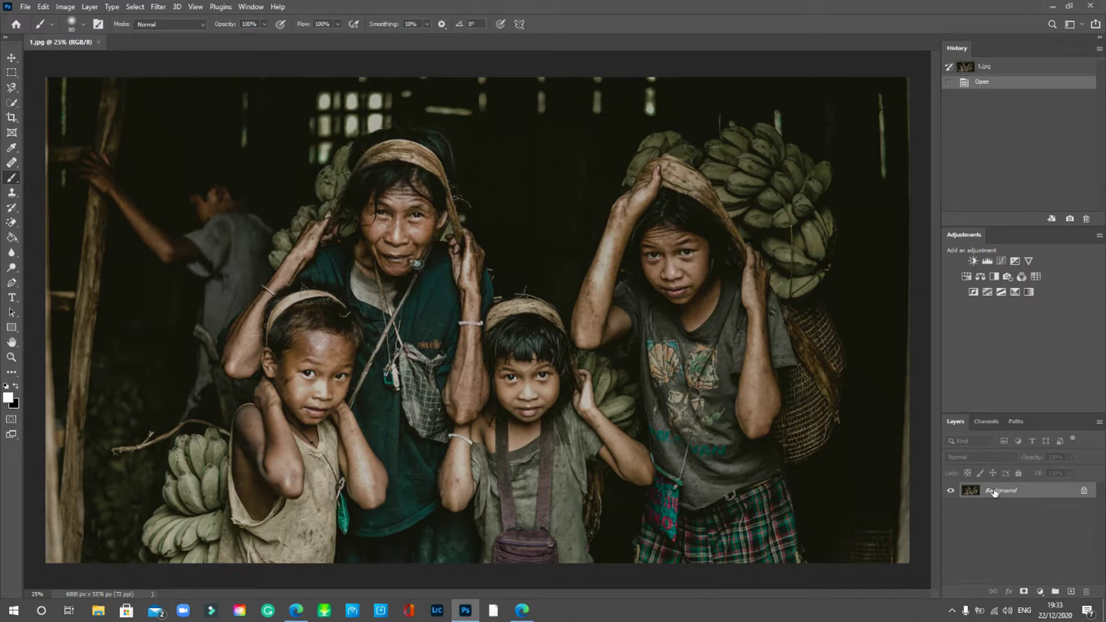
{"action": "right_click", "coordinate": [995, 493]}
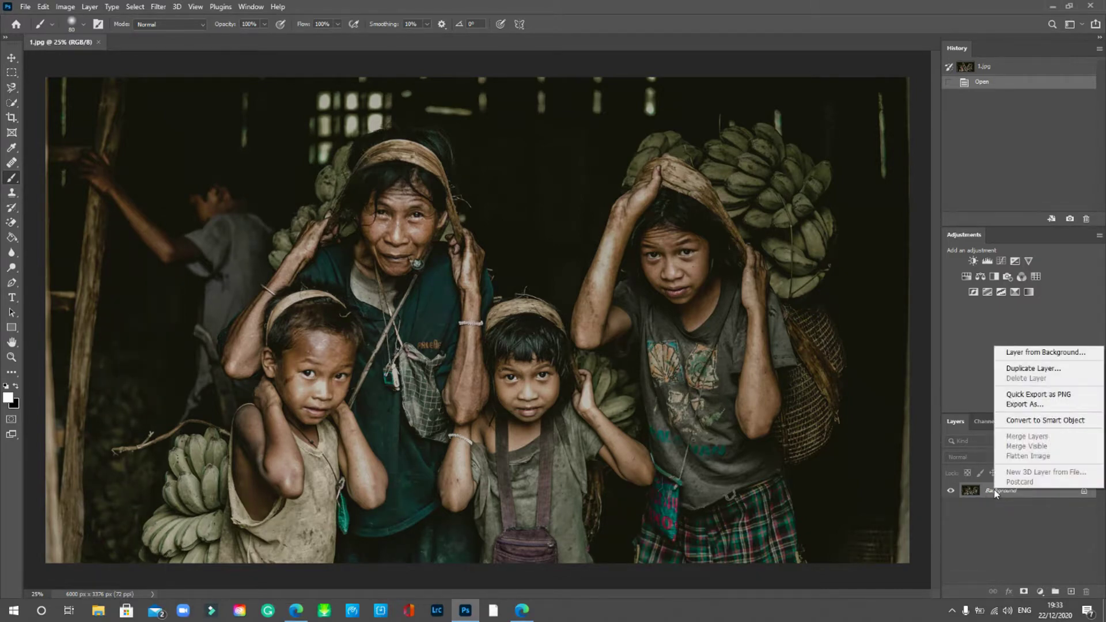
{"action": "left_click", "coordinate": [1053, 369]}
{"action": "left_click", "coordinate": [647, 171]}
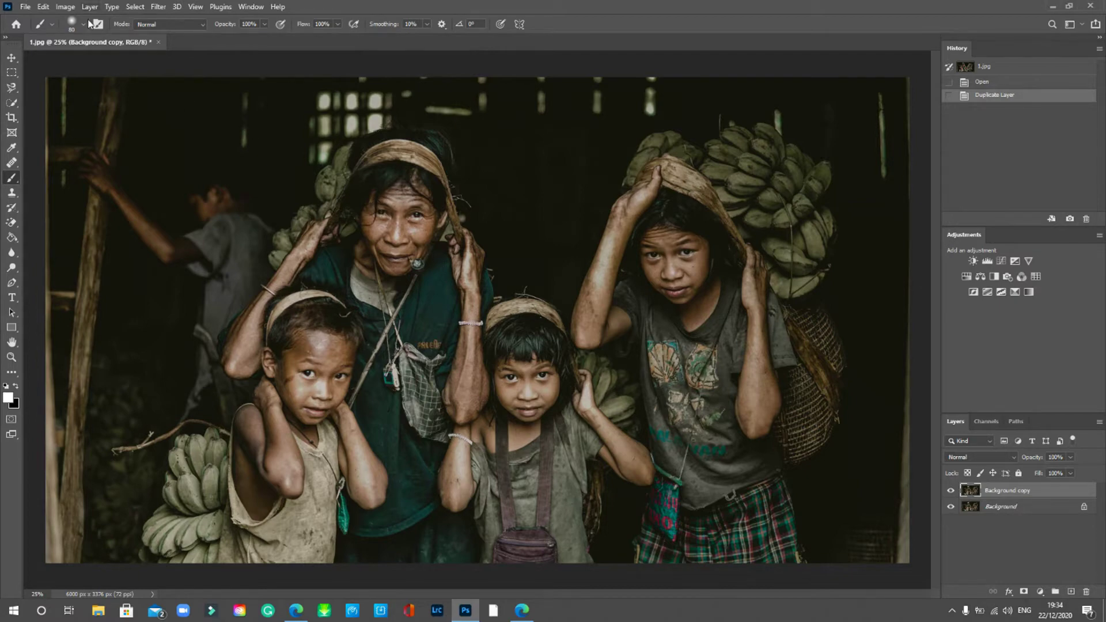
Desaturate the Background copy layer.
{"action": "left_click", "coordinate": [59, 7]}
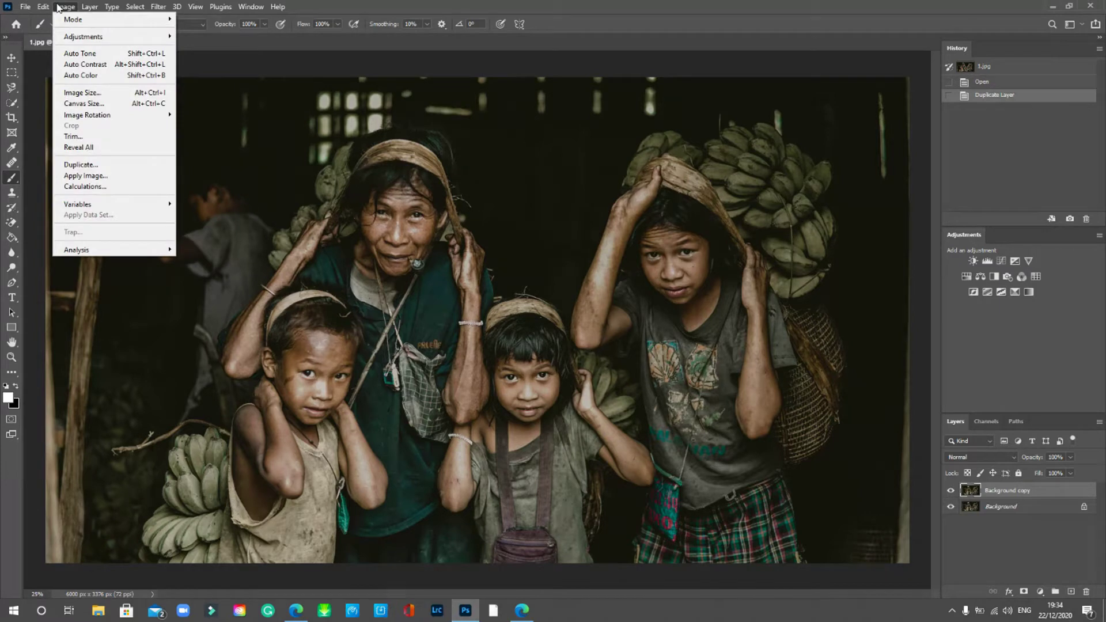
{"action": "mouse_move", "coordinate": [101, 36]}
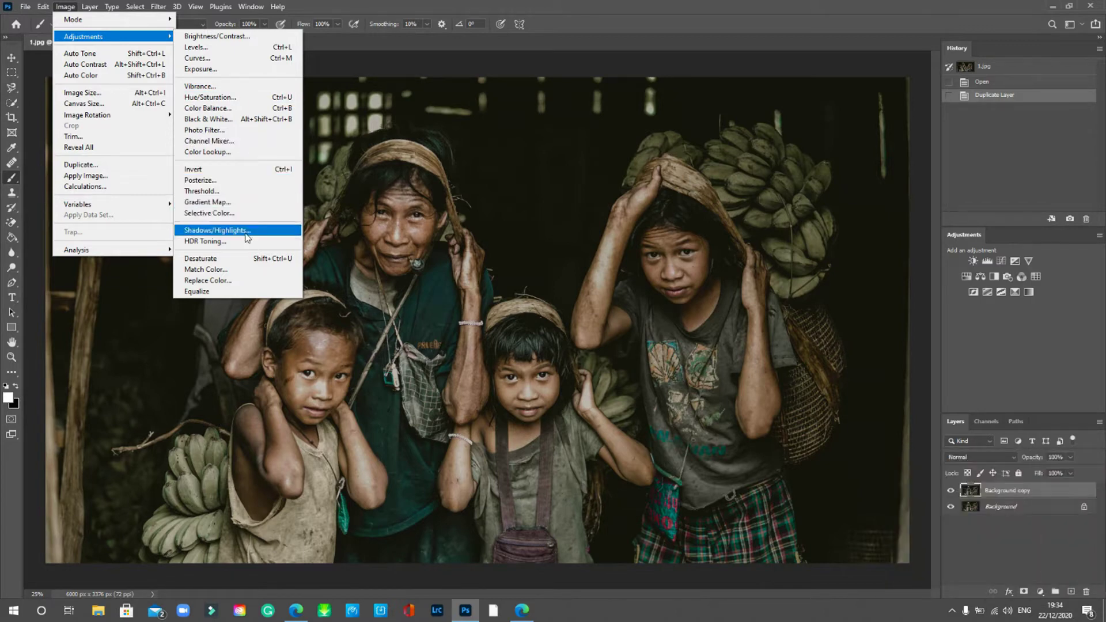
{"action": "left_click", "coordinate": [284, 262]}
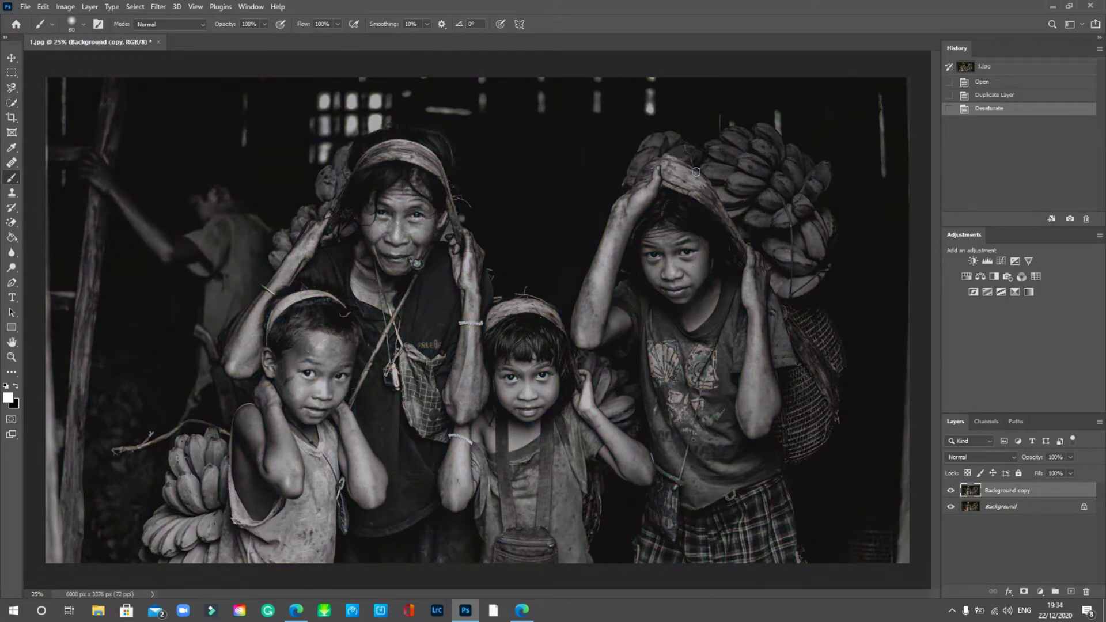
Convert the Background copy layer to a smart object and set its blending mode to Overlay.
{"action": "right_click", "coordinate": [1003, 494]}
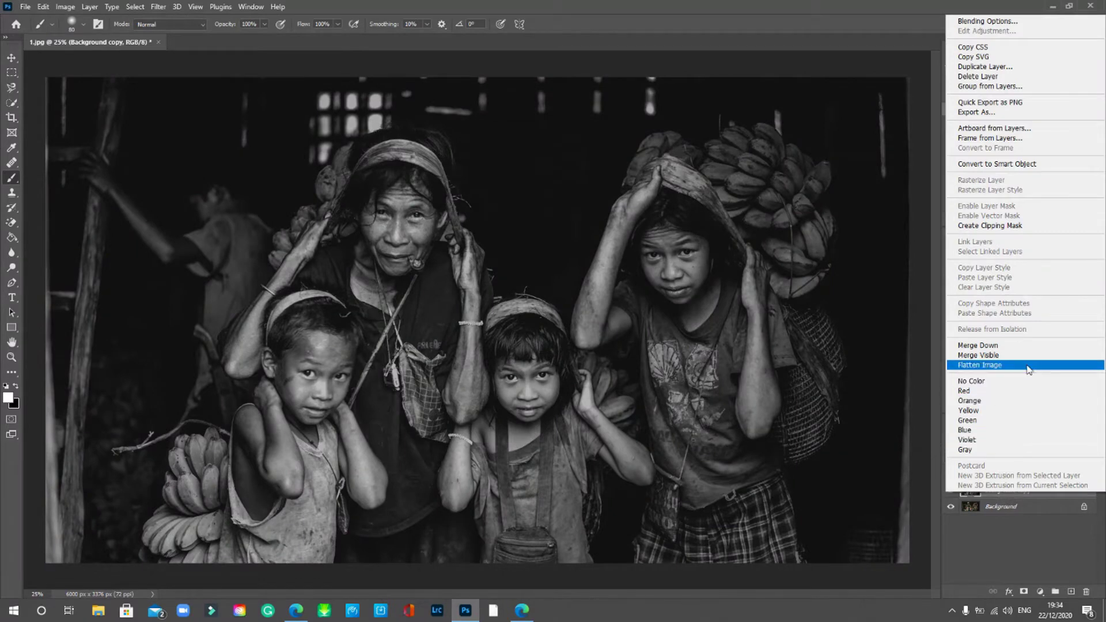
{"action": "left_click", "coordinate": [1029, 164]}
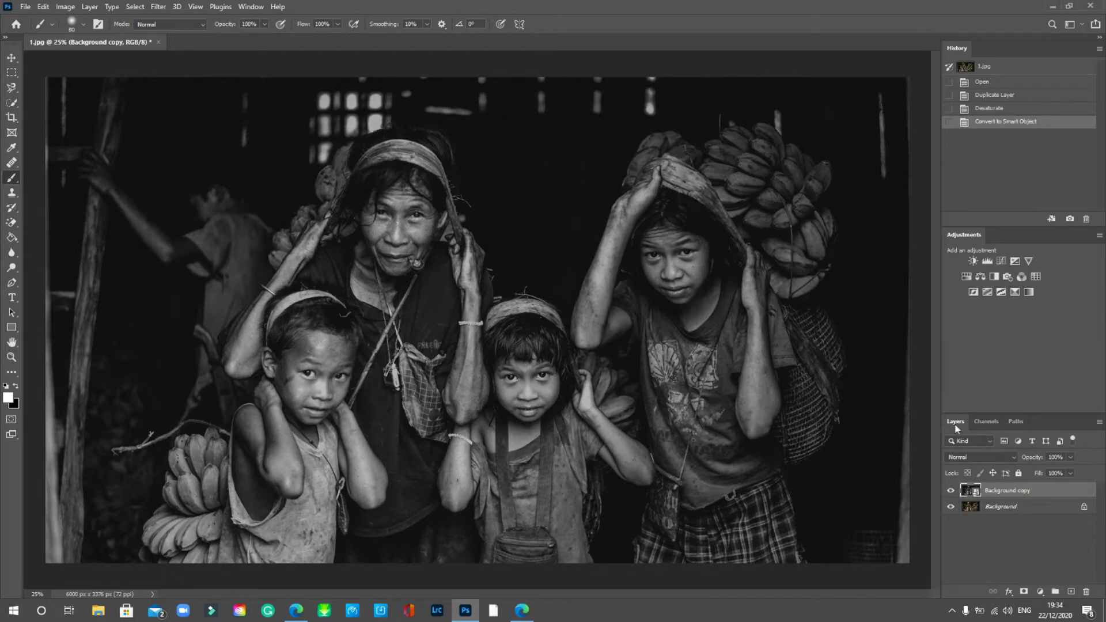
{"action": "left_click", "coordinate": [1008, 461]}
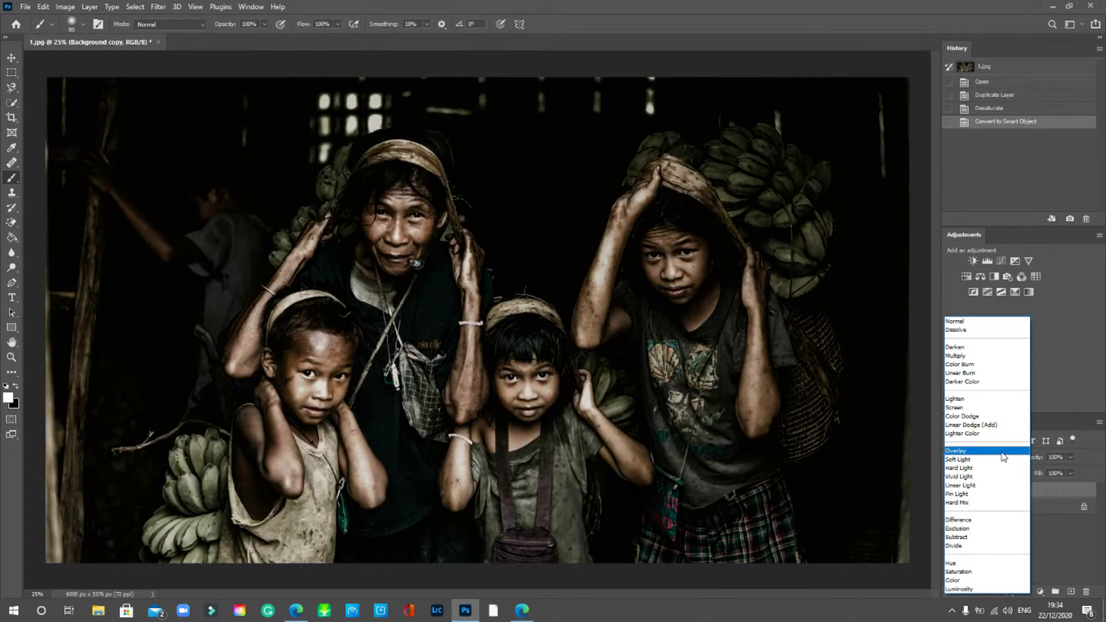
{"action": "left_click", "coordinate": [1003, 452]}
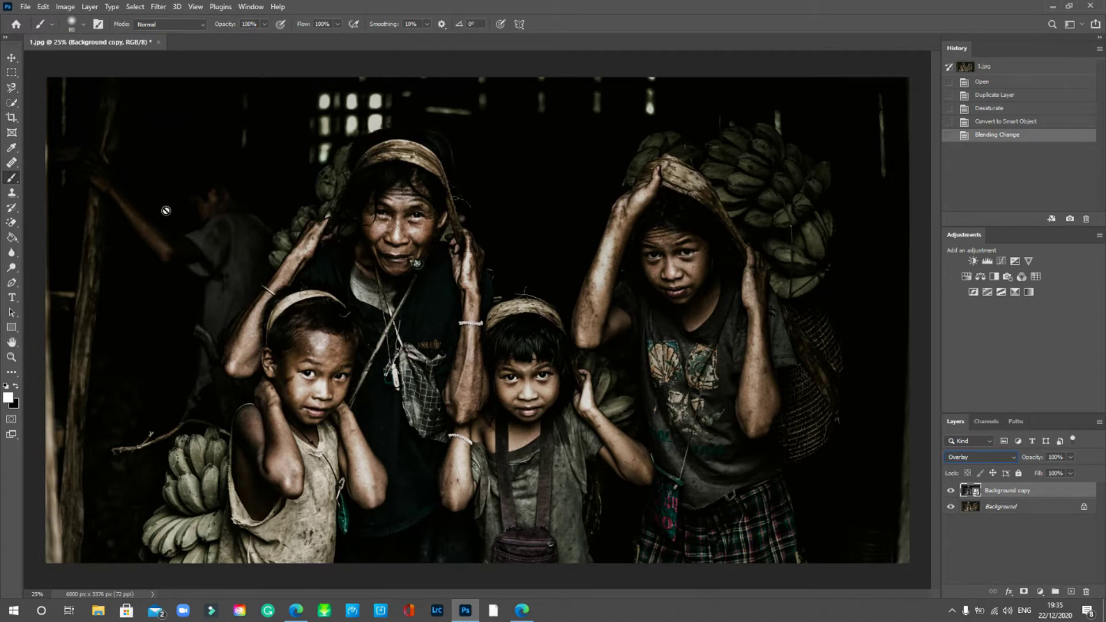
Open the High Pass filter for the Background copy layer and show the older person's face in its preview.
{"action": "left_click", "coordinate": [156, 7]}
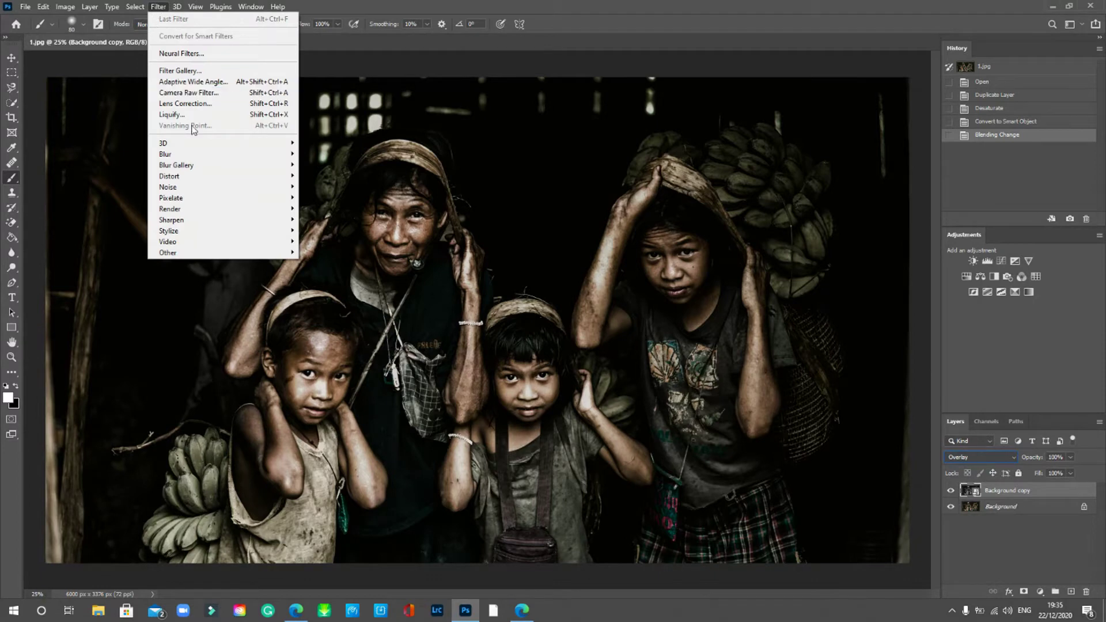
{"action": "mouse_move", "coordinate": [212, 253]}
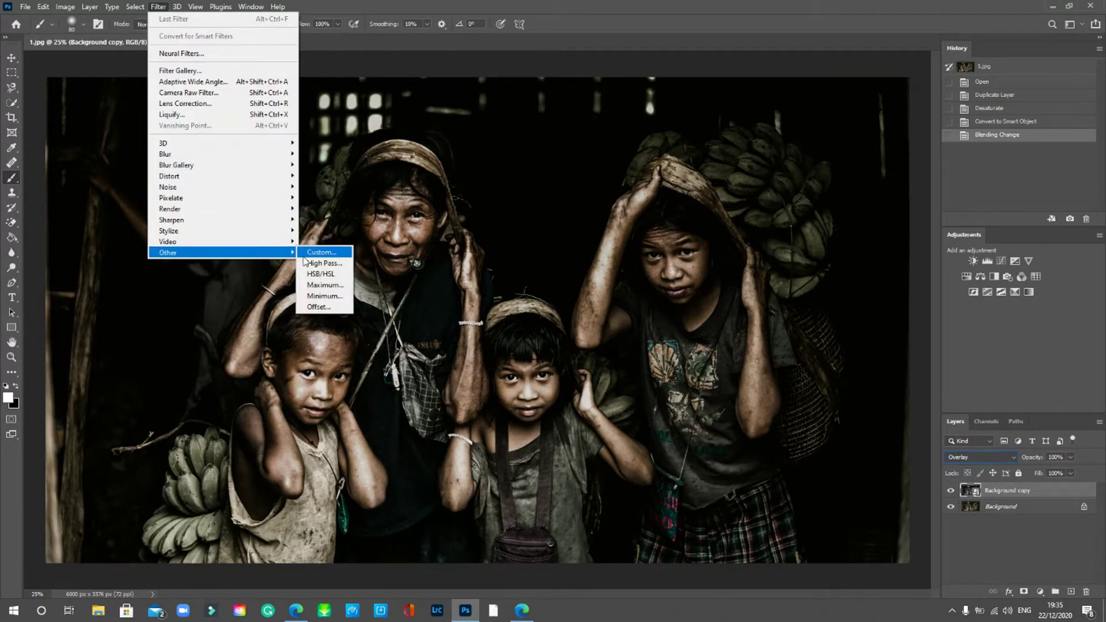
{"action": "left_click", "coordinate": [337, 263]}
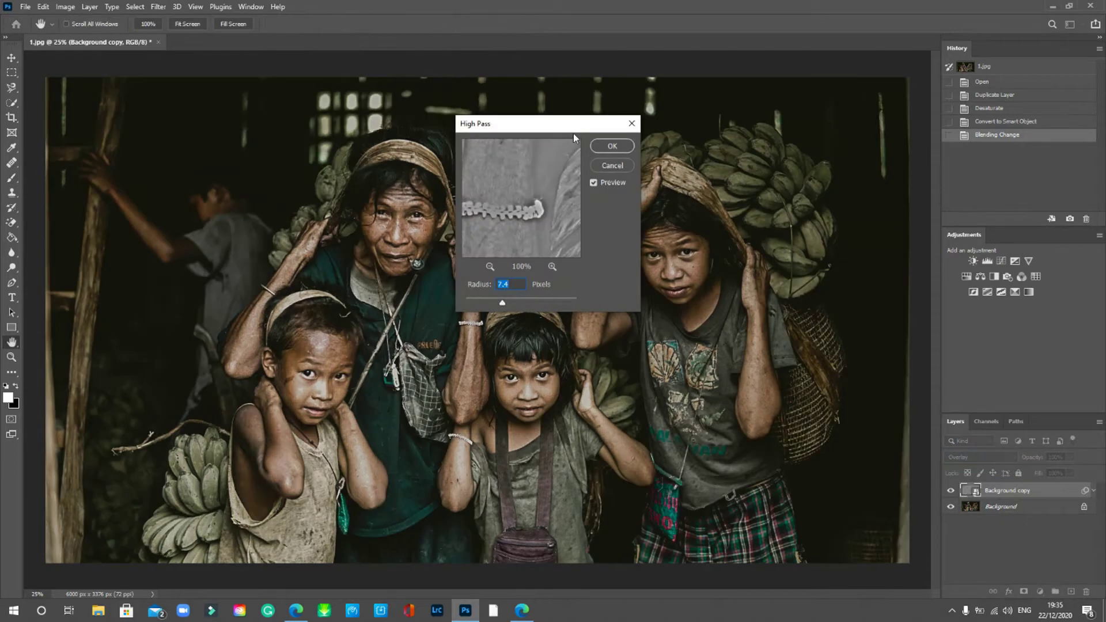
{"action": "left_click_drag", "start_coordinate": [550, 122], "coordinate": [759, 120]}
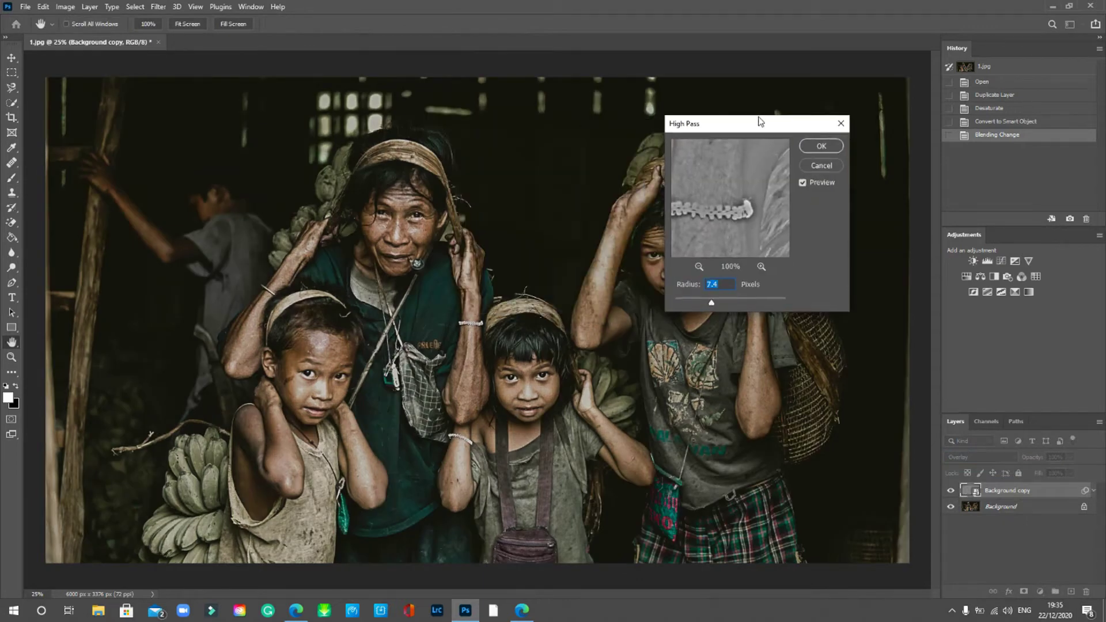
{"action": "left_click_drag", "start_coordinate": [723, 230], "coordinate": [749, 248]}
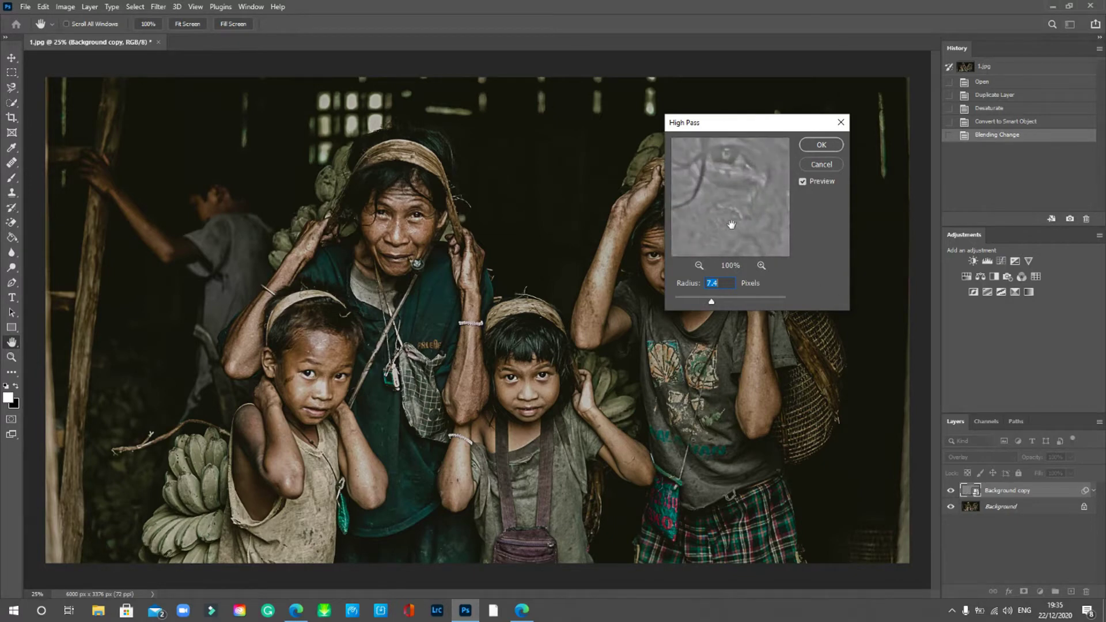
Try extreme High Pass radii of 170.5 and 0.1 pixels to compare their effect on the face.
{"action": "left_click_drag", "start_coordinate": [710, 304], "coordinate": [759, 306]}
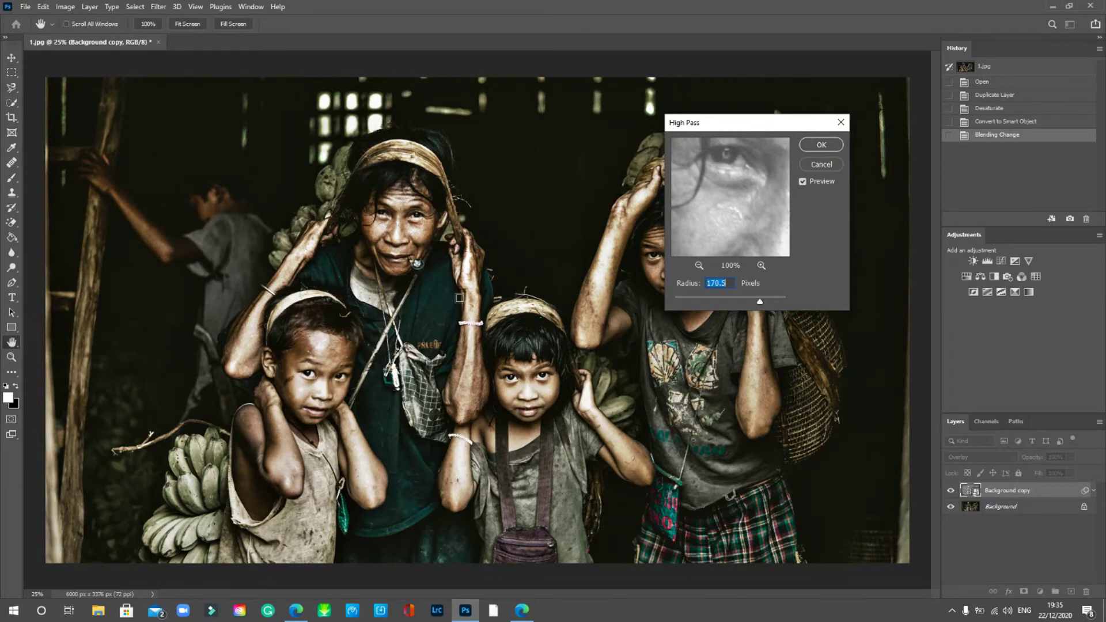
{"action": "left_click_drag", "start_coordinate": [696, 297], "coordinate": [674, 302]}
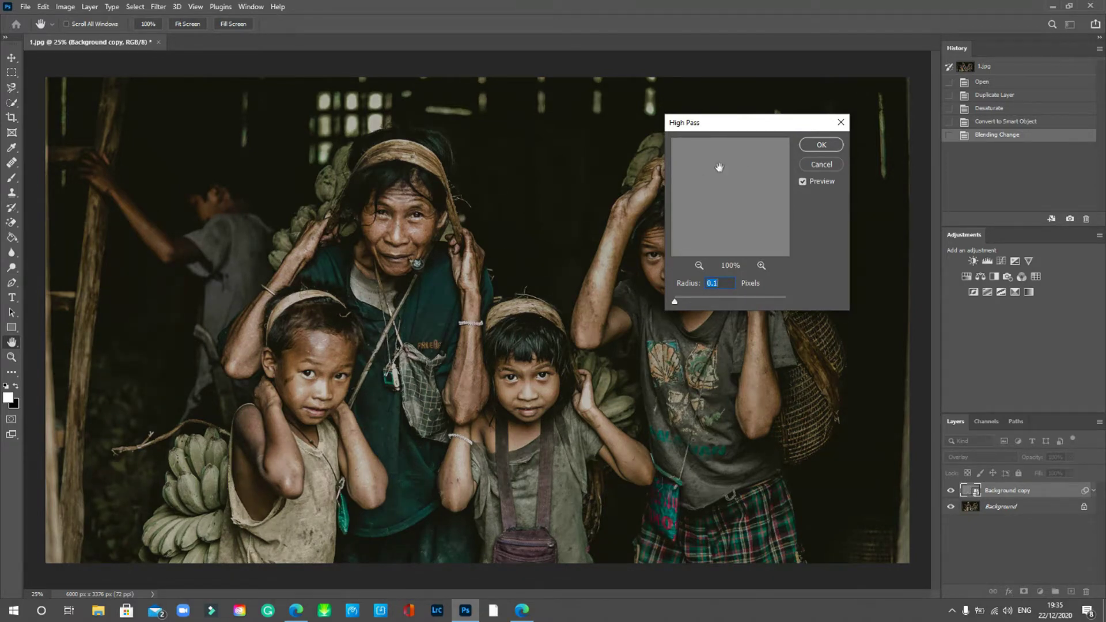
{"action": "left_click_drag", "start_coordinate": [686, 300], "coordinate": [682, 303]}
{"action": "left_click_drag", "start_coordinate": [720, 175], "coordinate": [736, 247]}
Show the High Pass preview at 50% and set the radius to 6.2 pixels.
{"action": "left_click", "coordinate": [699, 265]}
{"action": "left_click_drag", "start_coordinate": [683, 304], "coordinate": [690, 304]}
{"action": "left_click_drag", "start_coordinate": [748, 176], "coordinate": [755, 223]}
{"action": "left_click_drag", "start_coordinate": [691, 302], "coordinate": [701, 301]}
{"action": "left_click_drag", "start_coordinate": [718, 303], "coordinate": [702, 305]}
{"action": "left_click_drag", "start_coordinate": [697, 303], "coordinate": [707, 306]}
Check the edge detail on the older person's face and arm in the preview and apply the High Pass filter.
{"action": "left_click_drag", "start_coordinate": [722, 168], "coordinate": [748, 230]}
{"action": "left_click_drag", "start_coordinate": [770, 163], "coordinate": [756, 217]}
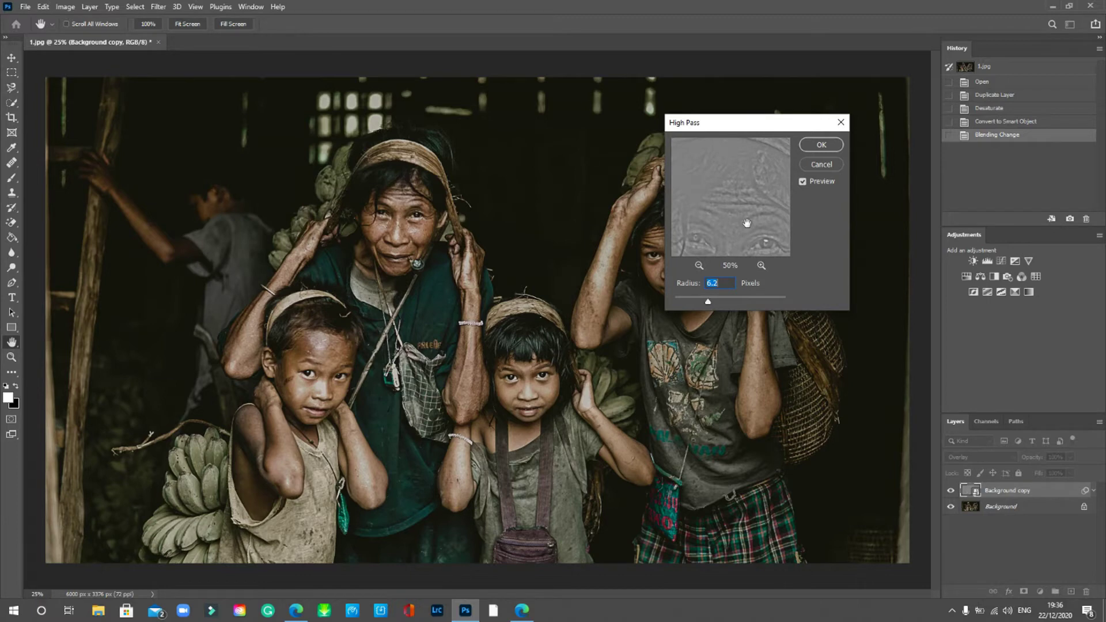
{"action": "left_click_drag", "start_coordinate": [742, 247], "coordinate": [741, 195]}
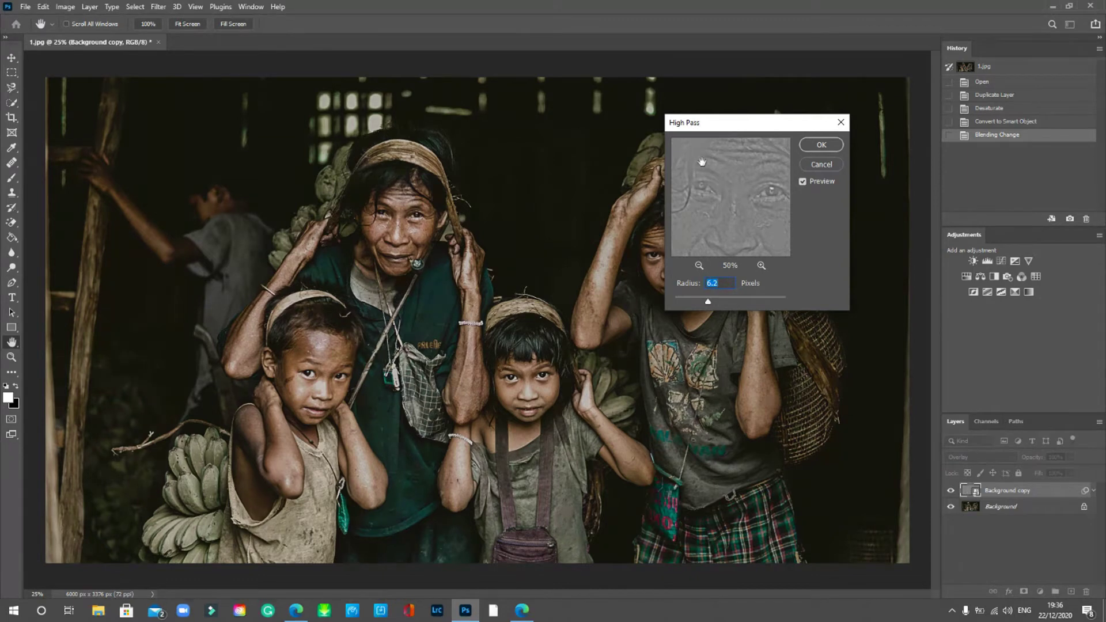
{"action": "left_click_drag", "start_coordinate": [775, 243], "coordinate": [747, 173]}
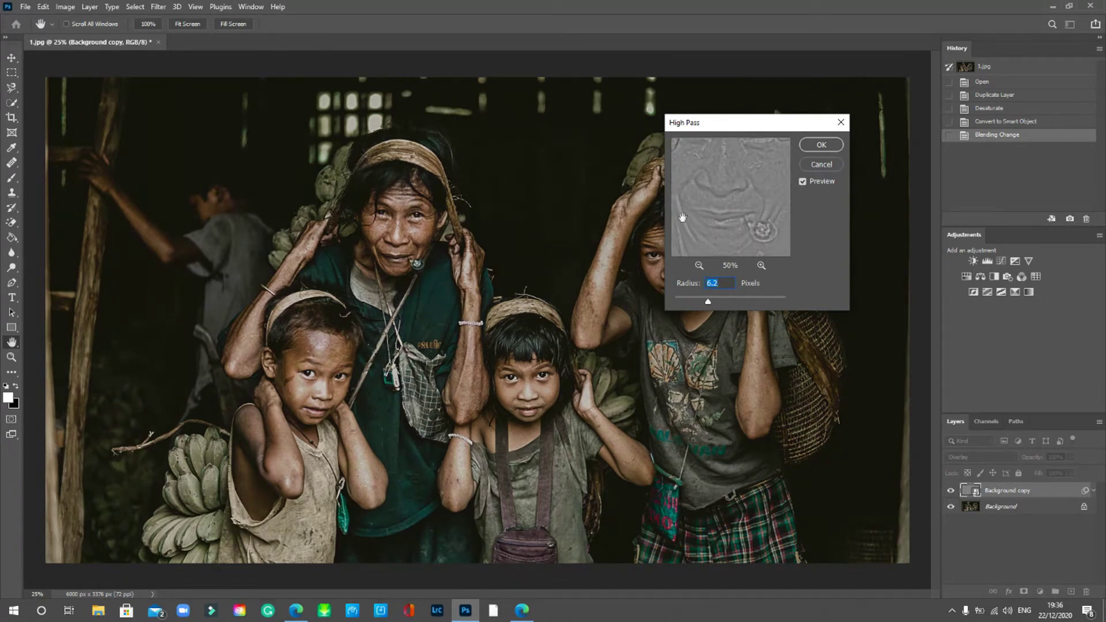
{"action": "left_click_drag", "start_coordinate": [755, 213], "coordinate": [713, 181]}
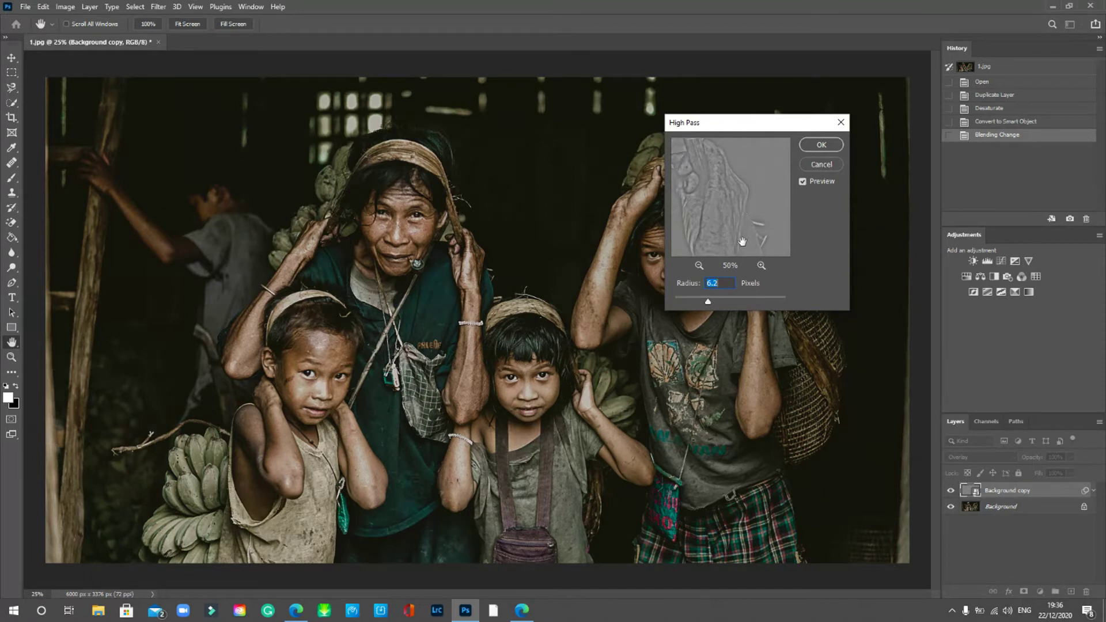
{"action": "left_click_drag", "start_coordinate": [713, 244], "coordinate": [732, 228]}
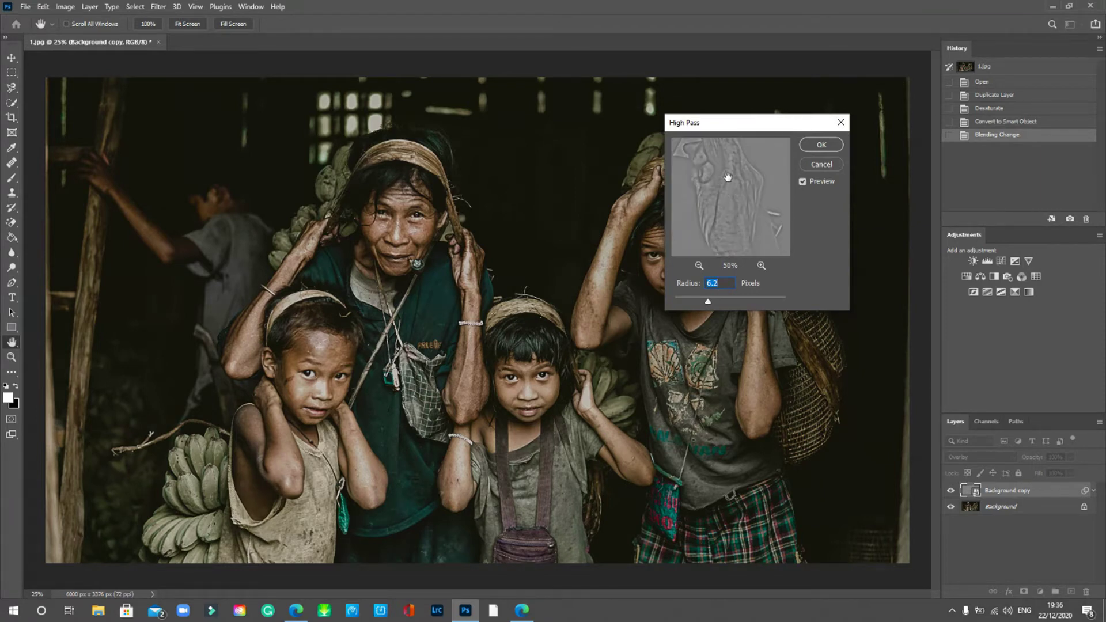
{"action": "left_click_drag", "start_coordinate": [707, 138], "coordinate": [769, 261]}
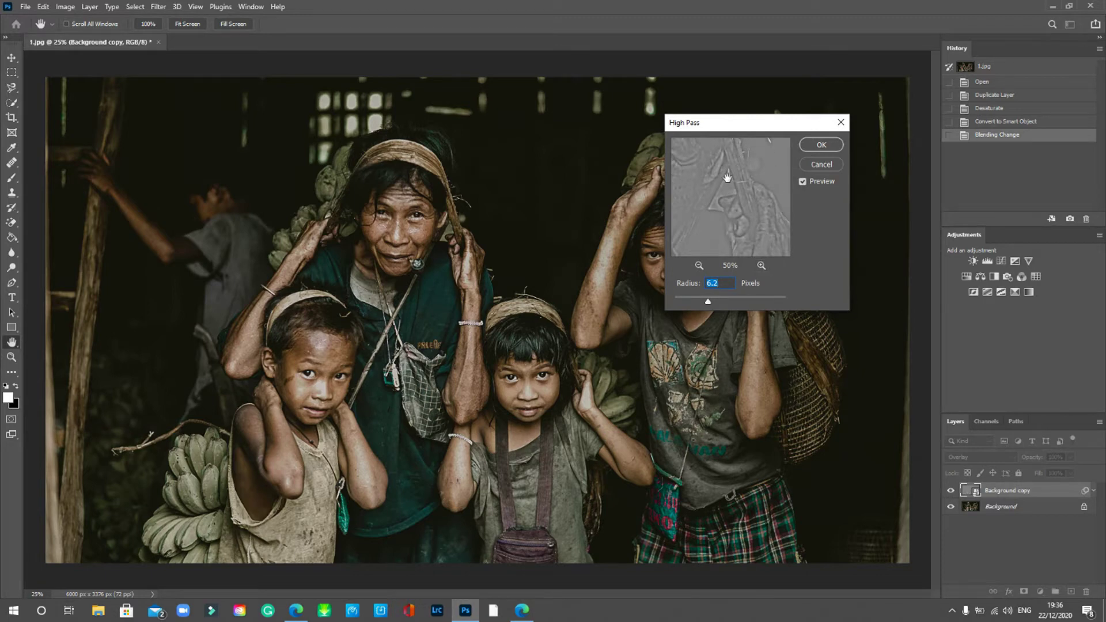
{"action": "left_click", "coordinate": [820, 145]}
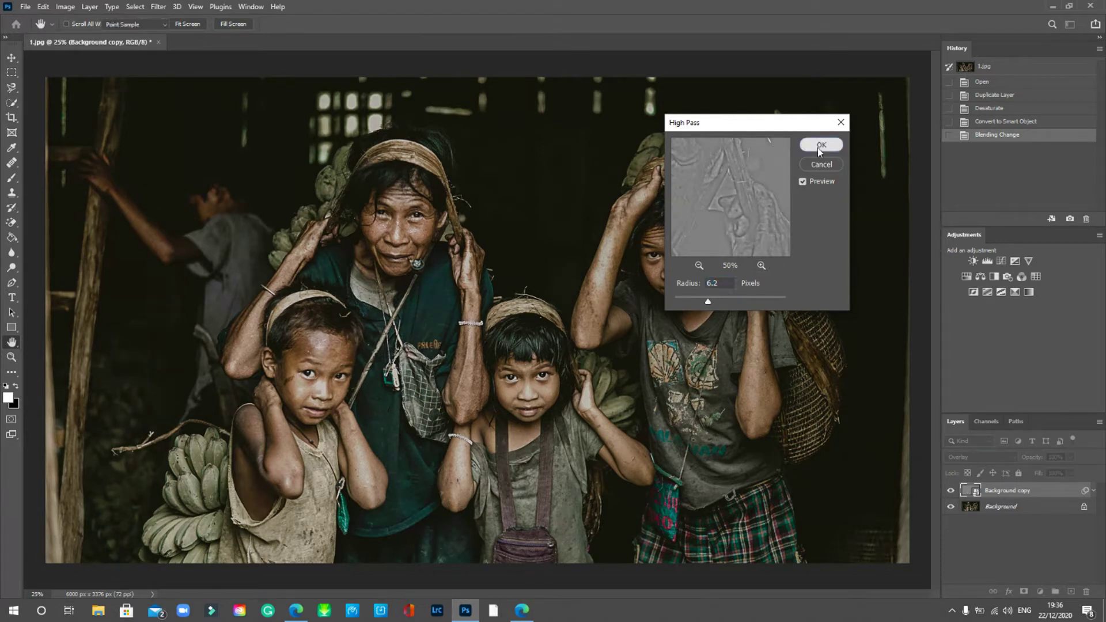
Add a layer mask to the Background copy layer and invert it to black.
{"action": "key", "text": "b"}
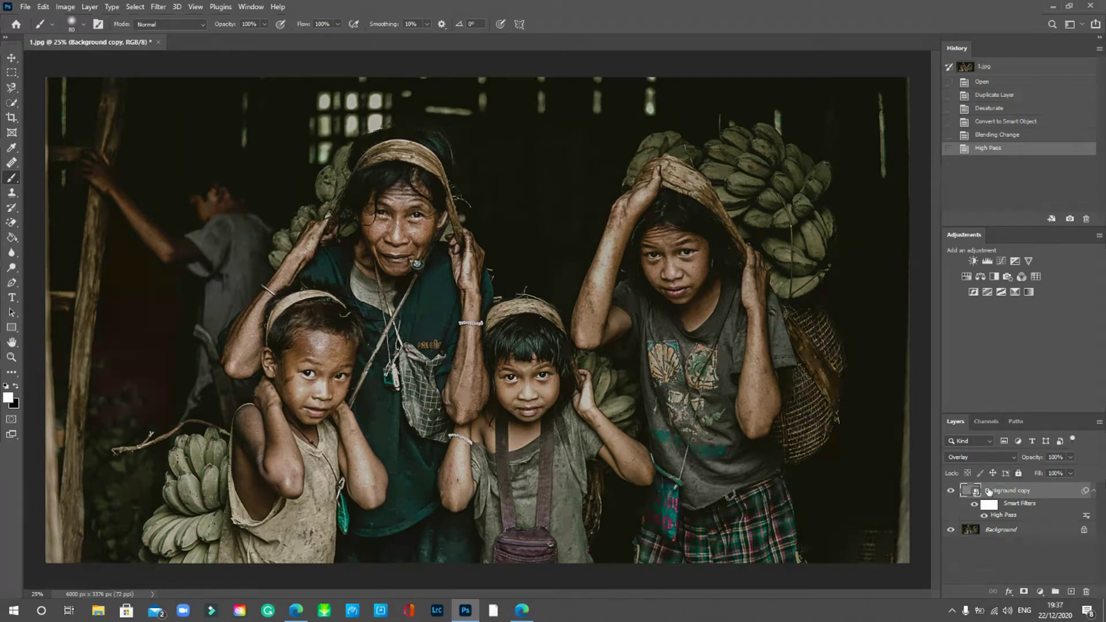
{"action": "left_click", "coordinate": [1023, 593]}
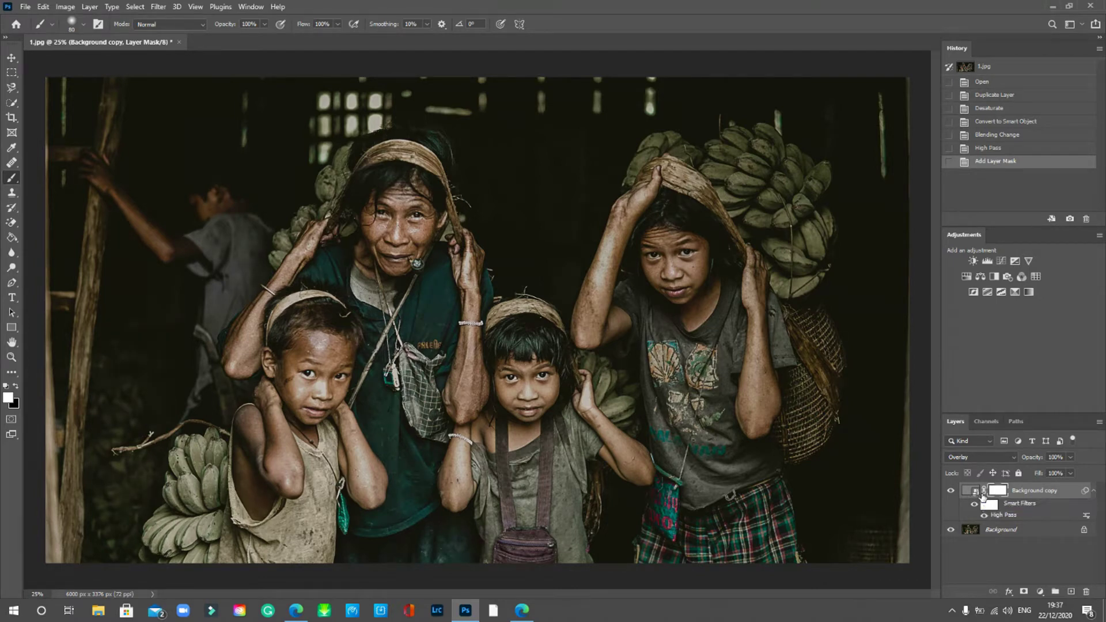
{"action": "key", "text": "ctrl+i"}
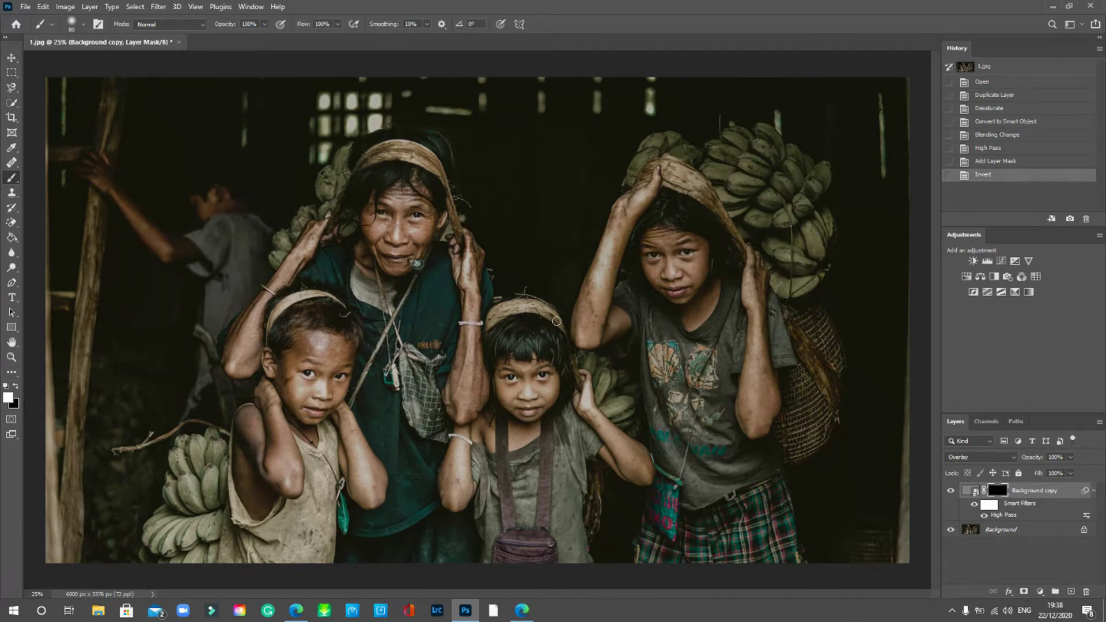
Choose the Soft Round brush and reduce its size to 30 px for the face of the child in the middle.
{"action": "left_click", "coordinate": [84, 27]}
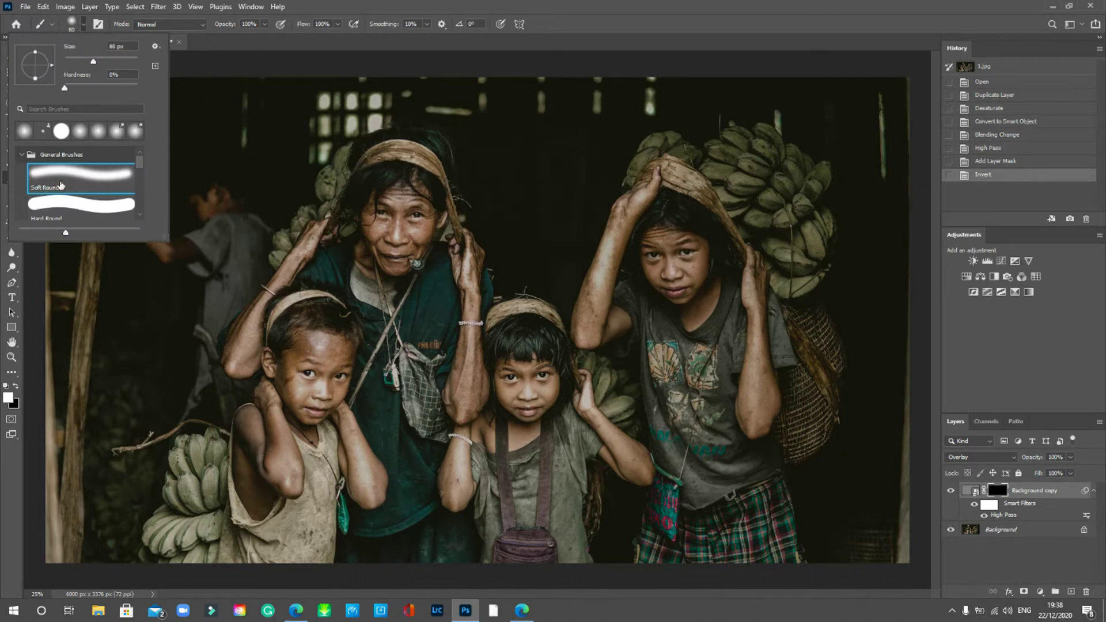
{"action": "left_click", "coordinate": [89, 192]}
{"action": "key", "text": "Escape"}
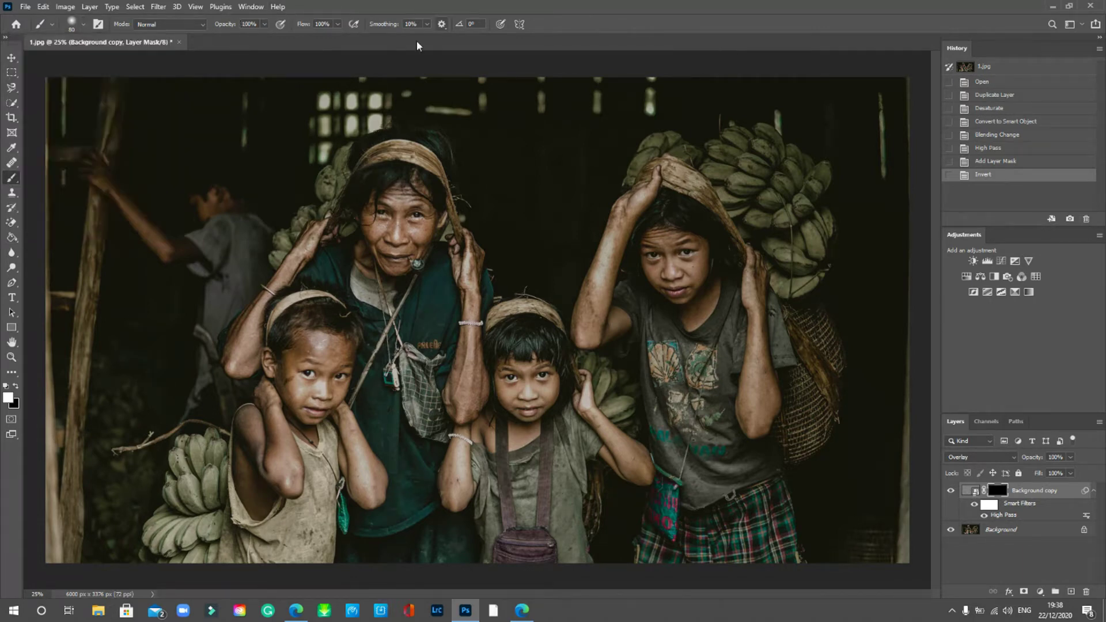
{"action": "scroll", "coordinate": [687, 424], "scroll_direction": "up", "scroll_amount": 3}
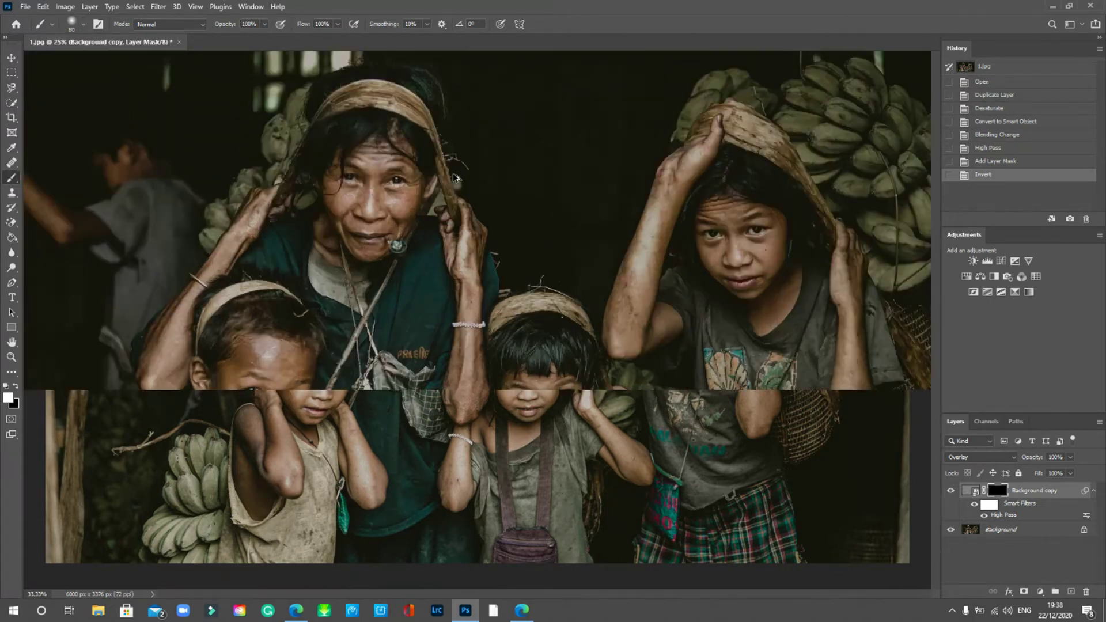
{"action": "scroll", "coordinate": [687, 423], "scroll_direction": "up", "scroll_amount": 2}
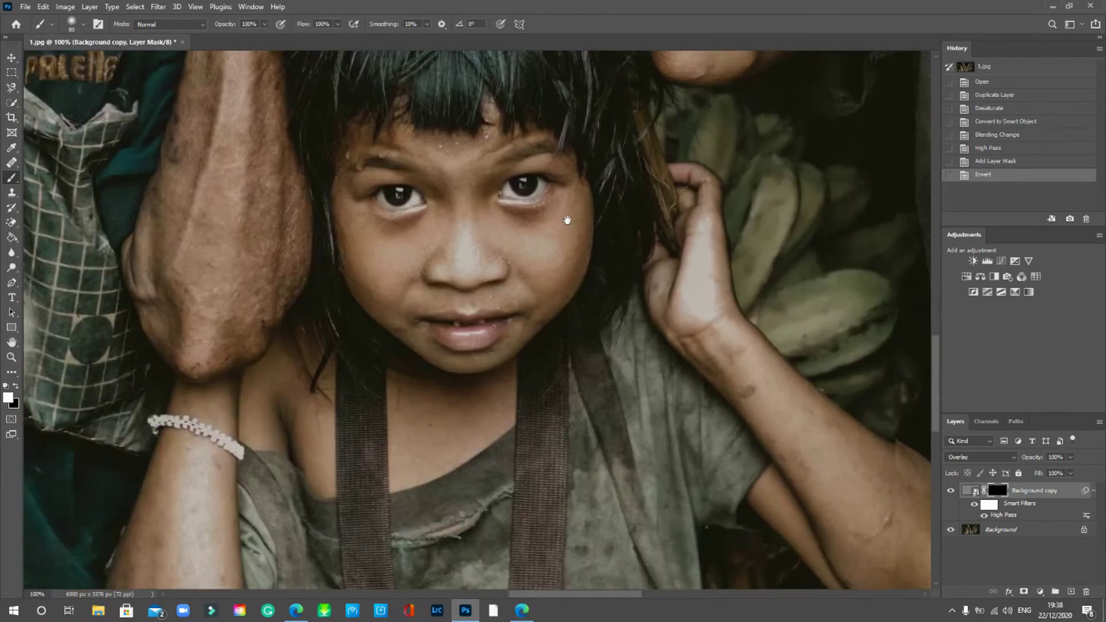
{"action": "scroll", "coordinate": [694, 233], "scroll_direction": "up", "scroll_amount": 1}
{"action": "key", "text": "bracketleft"}
{"action": "key", "text": "bracketleft"}
{"action": "key", "text": "bracketleft"}
{"action": "key", "text": "bracketleft"}
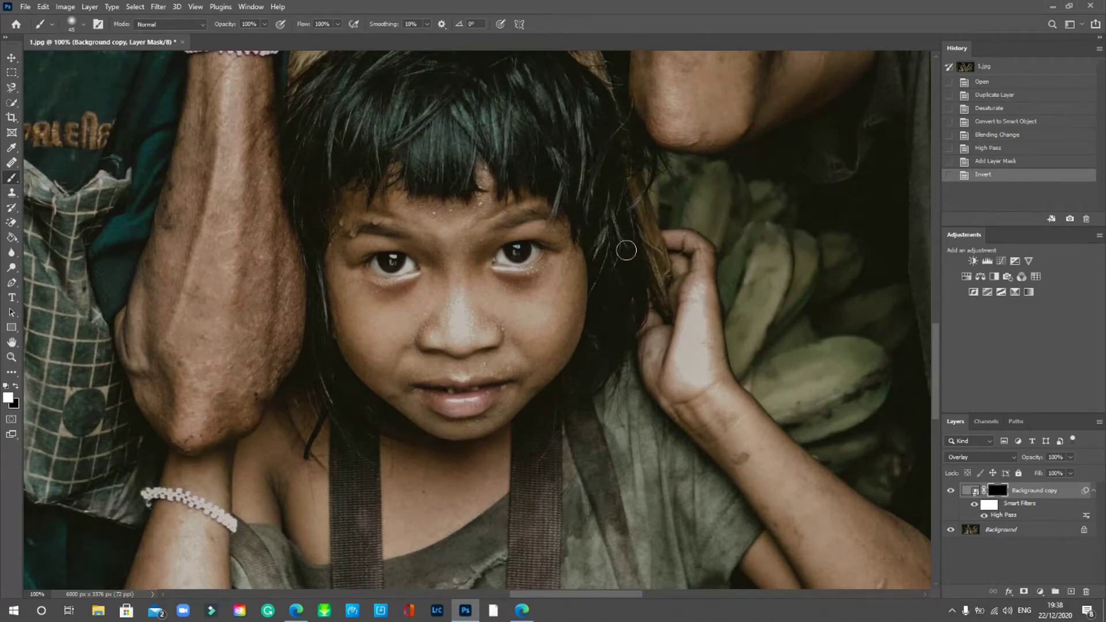
{"action": "key", "text": "bracketleft"}
{"action": "key", "text": "bracketright"}
Paint white on the layer mask over the middle child's eyes and lips to reveal the sharpening there.
{"action": "mouse_move", "coordinate": [543, 257]}
{"action": "left_mouse_down"}
{"action": "mouse_move", "coordinate": [501, 272]}
{"action": "mouse_move", "coordinate": [512, 257]}
{"action": "left_mouse_up"}
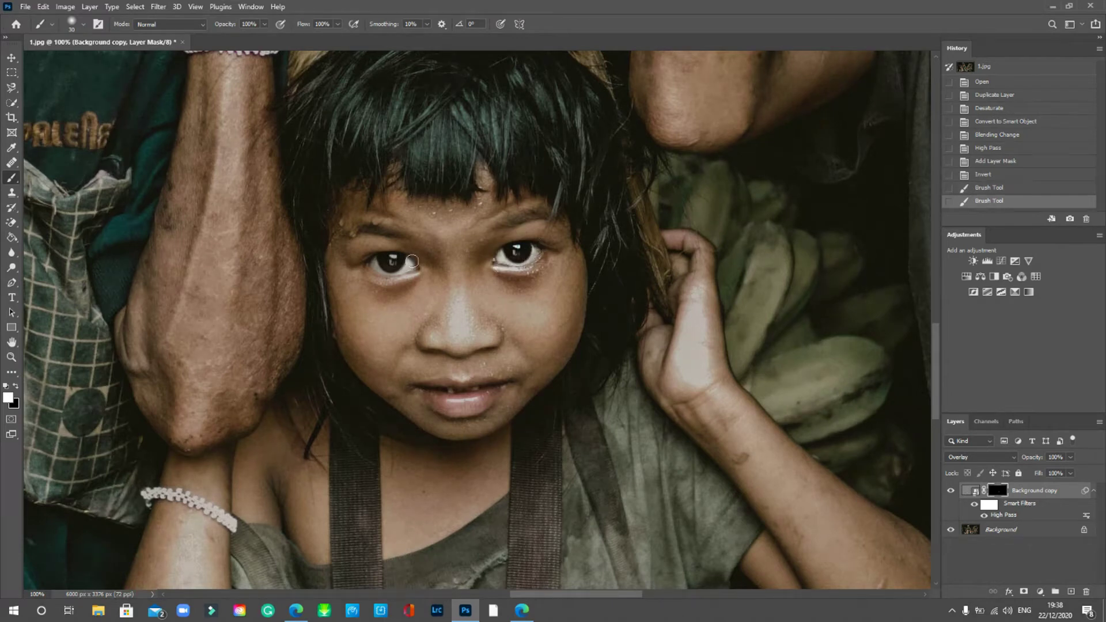
{"action": "mouse_move", "coordinate": [418, 269]}
{"action": "left_mouse_down"}
{"action": "mouse_move", "coordinate": [368, 274]}
{"action": "mouse_move", "coordinate": [361, 261]}
{"action": "mouse_move", "coordinate": [407, 259]}
{"action": "mouse_move", "coordinate": [384, 268]}
{"action": "left_mouse_up"}
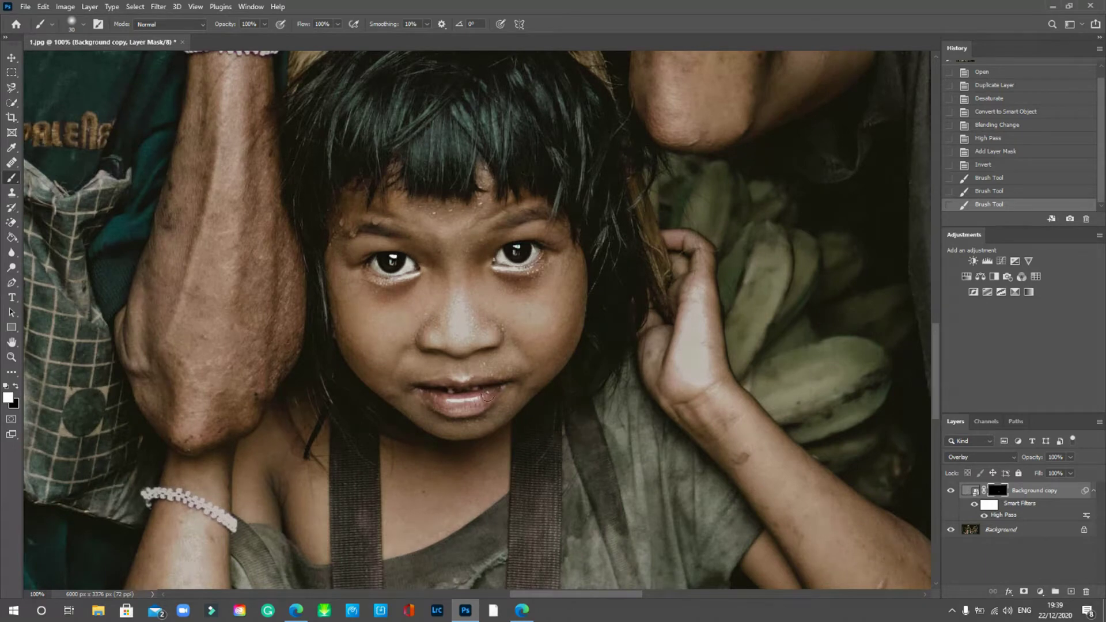
{"action": "left_click", "coordinate": [454, 394]}
{"action": "mouse_move", "coordinate": [503, 278]}
{"action": "left_mouse_down"}
{"action": "mouse_move", "coordinate": [519, 256]}
{"action": "mouse_move", "coordinate": [511, 228]}
{"action": "mouse_move", "coordinate": [529, 219]}
{"action": "mouse_move", "coordinate": [437, 245]}
{"action": "left_mouse_up"}
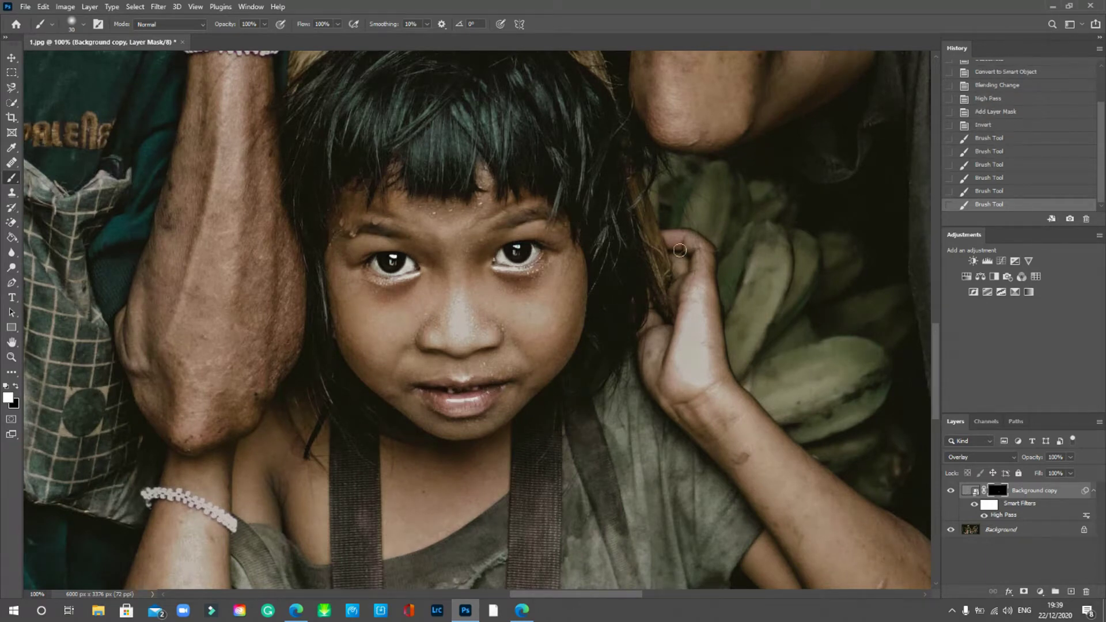
Paint white on the layer mask over the eyes and lips of the boy at the photo's left.
{"action": "left_click_drag", "start_coordinate": [679, 250], "coordinate": [734, 205]}
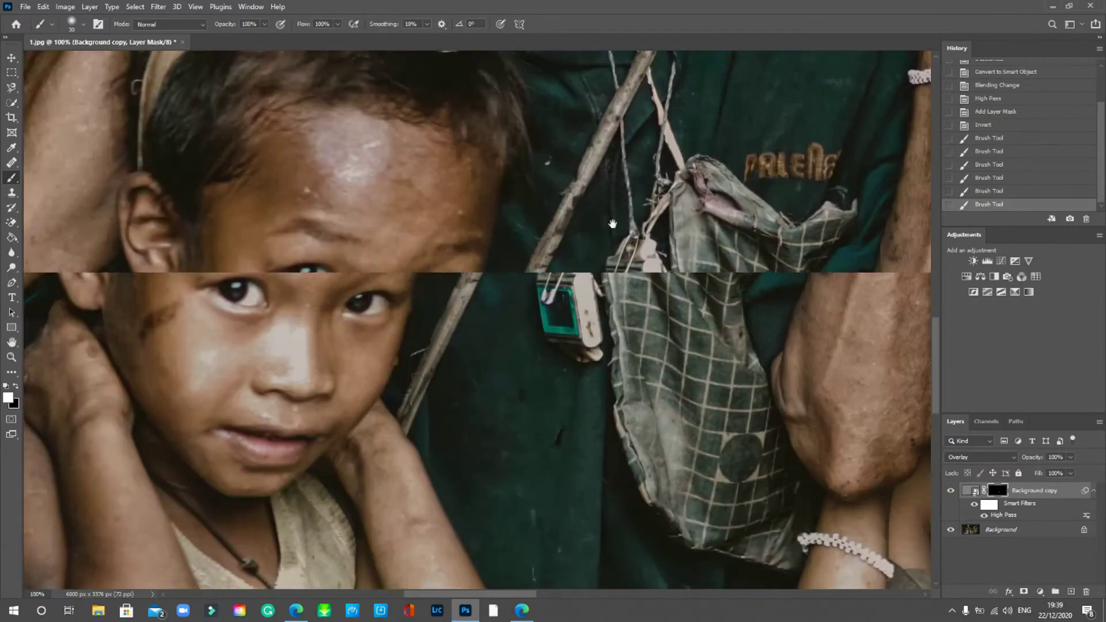
{"action": "left_click", "coordinate": [425, 285]}
{"action": "left_click", "coordinate": [439, 301]}
{"action": "left_click_drag", "start_coordinate": [316, 430], "coordinate": [364, 435]}
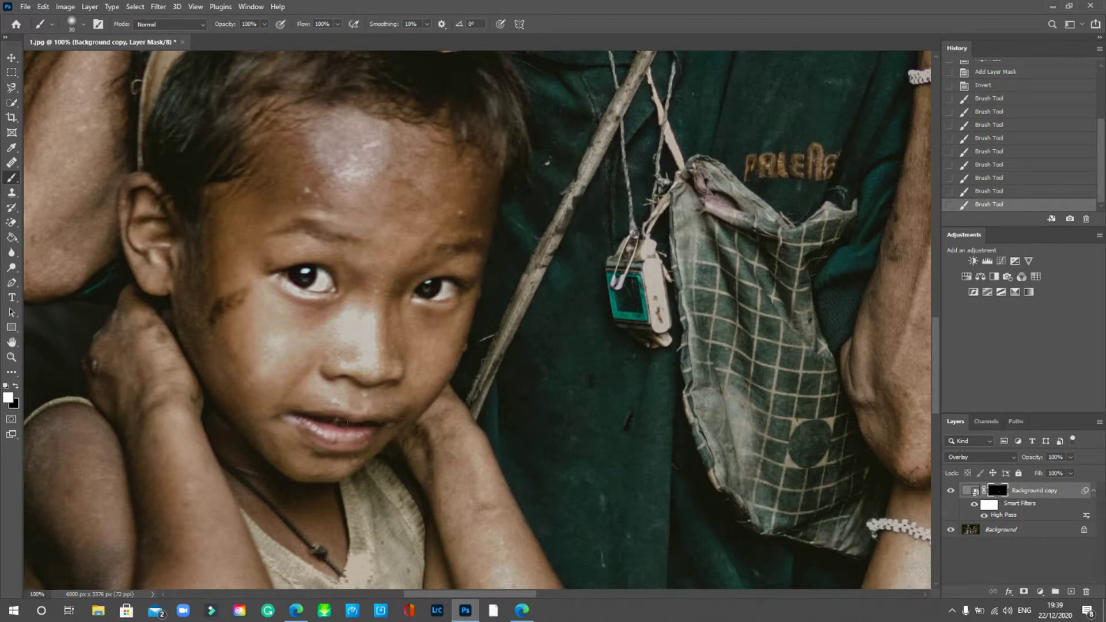
{"action": "left_click", "coordinate": [426, 310]}
{"action": "left_click", "coordinate": [750, 333]}
Enlarge the brush to 40 px and paint white over the pipe smoker's eyes, lips and pipe on the layer mask.
{"action": "left_click_drag", "start_coordinate": [773, 220], "coordinate": [515, 531]}
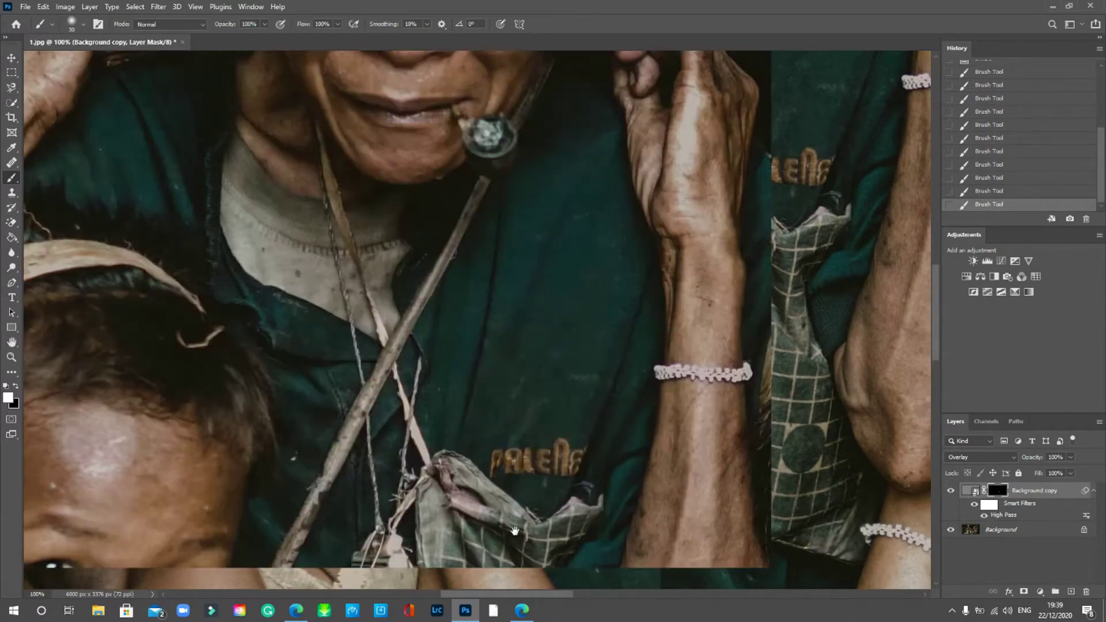
{"action": "left_click_drag", "start_coordinate": [496, 269], "coordinate": [540, 446]}
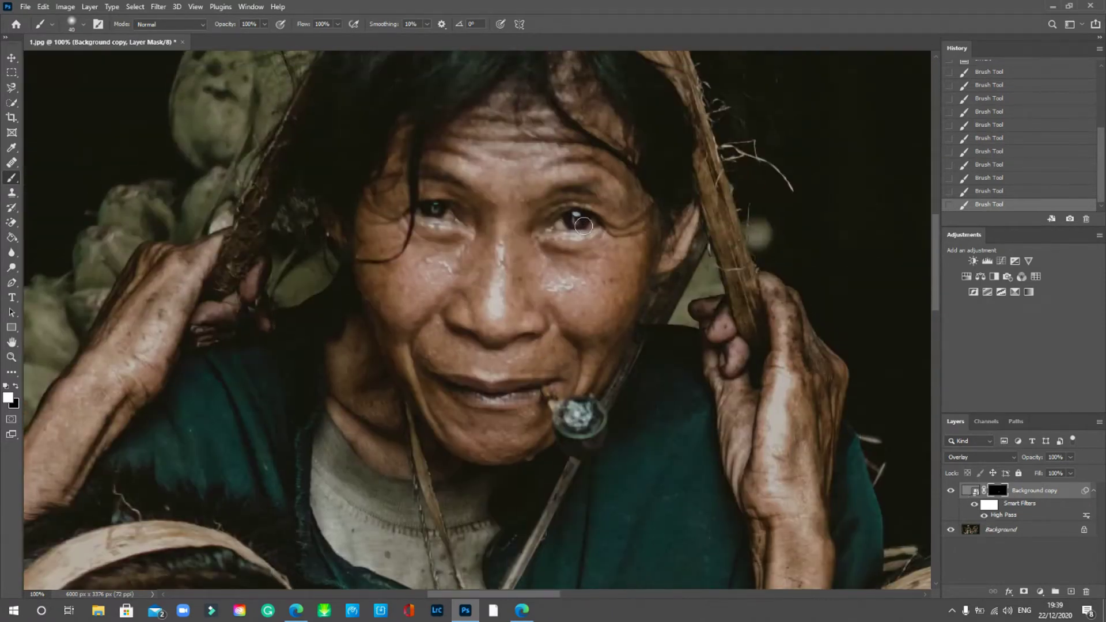
{"action": "key", "text": "bracketright"}
{"action": "mouse_move", "coordinate": [435, 217]}
{"action": "left_mouse_down"}
{"action": "mouse_move", "coordinate": [423, 214]}
{"action": "mouse_move", "coordinate": [449, 216]}
{"action": "left_mouse_up"}
{"action": "mouse_move", "coordinate": [493, 395]}
{"action": "left_mouse_down"}
{"action": "mouse_move", "coordinate": [500, 423]}
{"action": "mouse_move", "coordinate": [467, 392]}
{"action": "mouse_move", "coordinate": [551, 388]}
{"action": "left_mouse_up"}
Paint white over the eyes and lips of the tall child on the right of the photo with a slightly smaller brush.
{"action": "key", "text": "bracketleft"}
{"action": "key", "text": "bracketleft"}
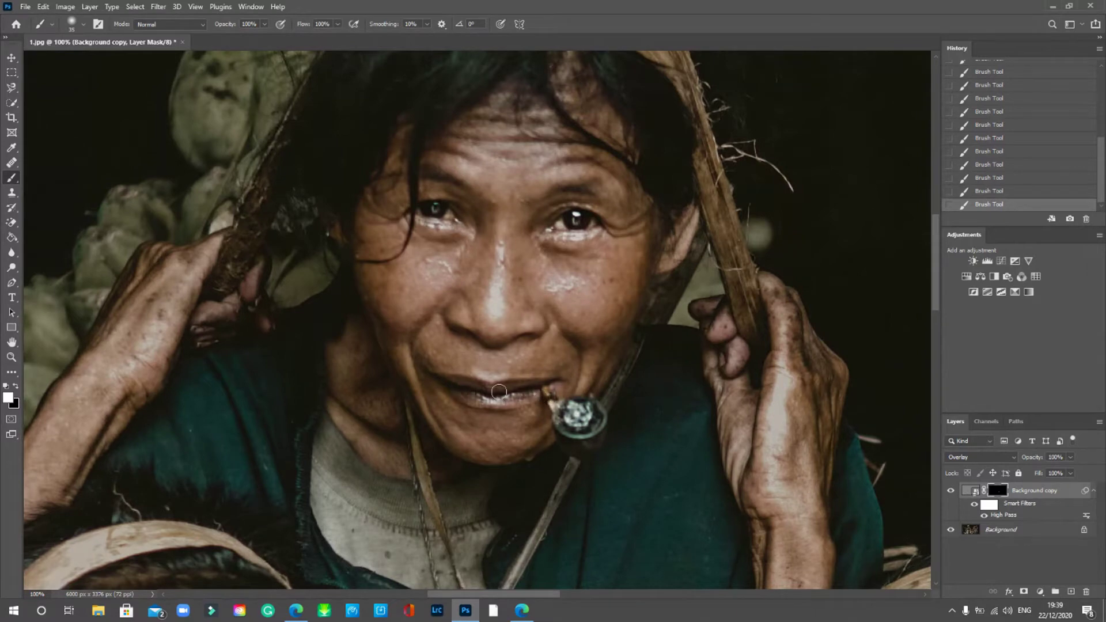
{"action": "left_click_drag", "start_coordinate": [626, 489], "coordinate": [321, 313]}
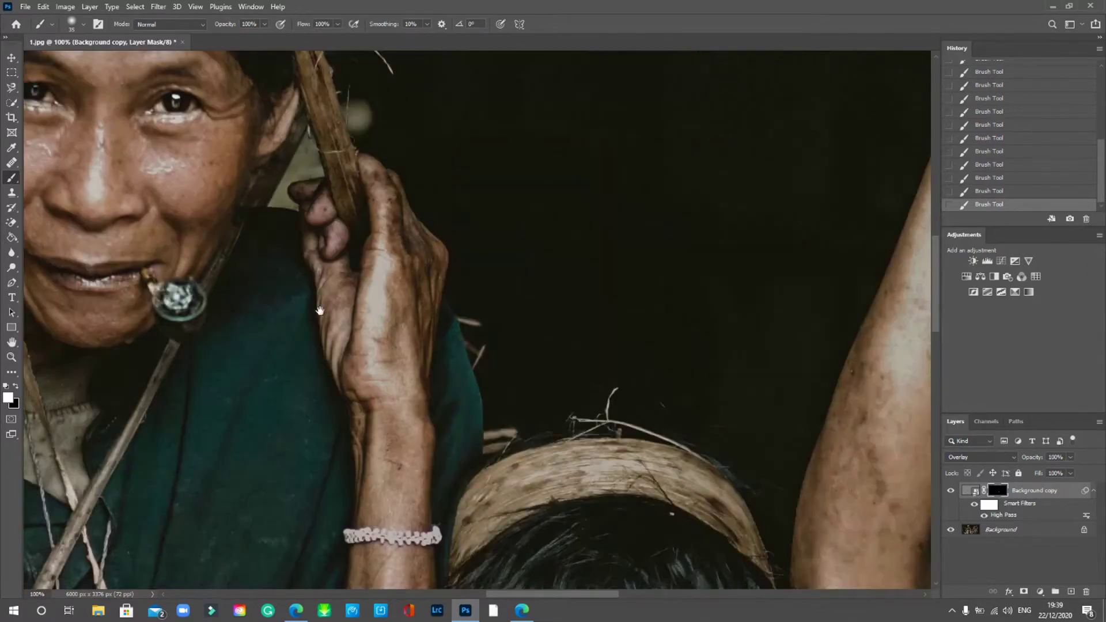
{"action": "mouse_move", "coordinate": [864, 322]}
{"action": "left_mouse_down"}
{"action": "mouse_move", "coordinate": [708, 295]}
{"action": "mouse_move", "coordinate": [513, 343]}
{"action": "mouse_move", "coordinate": [467, 368]}
{"action": "mouse_move", "coordinate": [454, 288]}
{"action": "mouse_move", "coordinate": [400, 298]}
{"action": "left_mouse_up"}
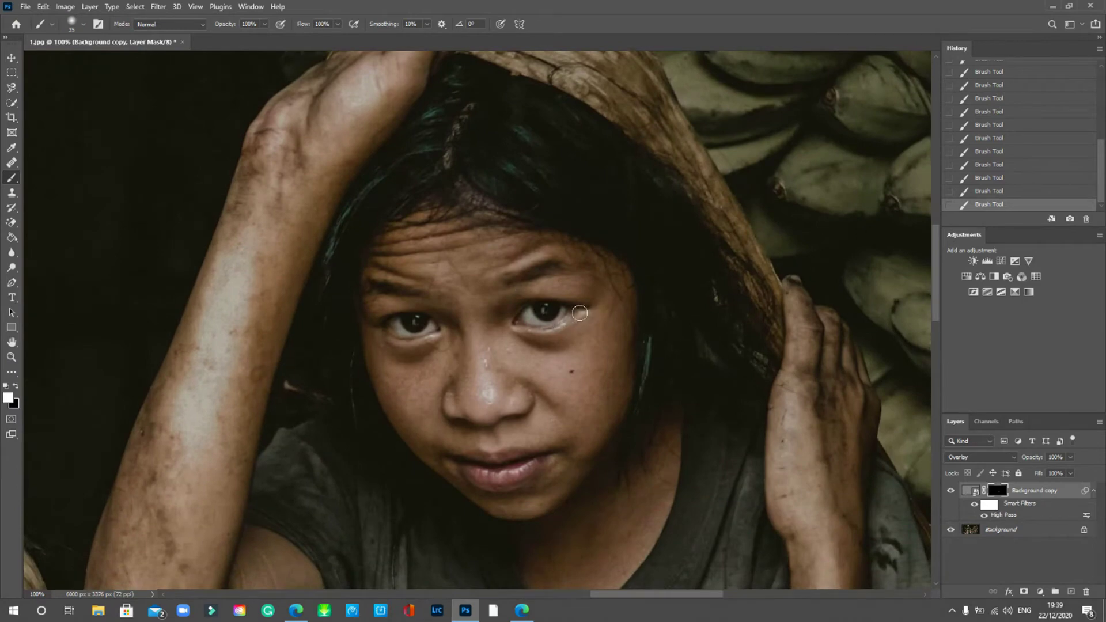
{"action": "left_click_drag", "start_coordinate": [579, 313], "coordinate": [528, 331]}
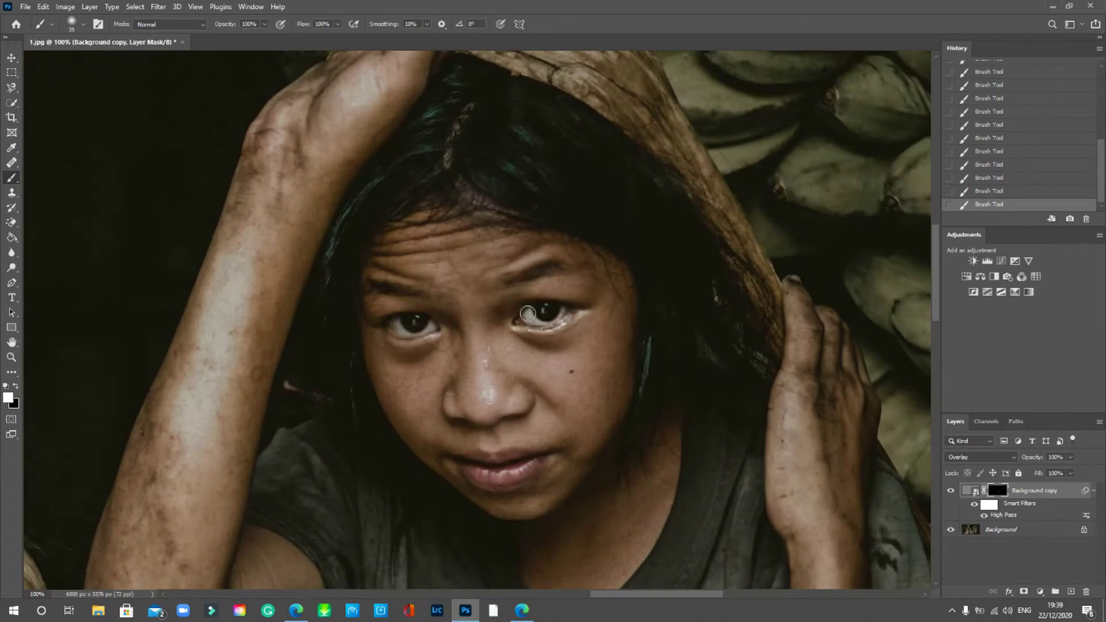
{"action": "left_click_drag", "start_coordinate": [402, 333], "coordinate": [427, 335]}
{"action": "mouse_move", "coordinate": [538, 460]}
{"action": "left_mouse_down"}
{"action": "mouse_move", "coordinate": [465, 458]}
{"action": "mouse_move", "coordinate": [485, 473]}
{"action": "mouse_move", "coordinate": [536, 467]}
{"action": "mouse_move", "coordinate": [502, 484]}
{"action": "mouse_move", "coordinate": [464, 482]}
{"action": "mouse_move", "coordinate": [535, 467]}
{"action": "mouse_move", "coordinate": [541, 454]}
{"action": "mouse_move", "coordinate": [474, 458]}
{"action": "left_mouse_up"}
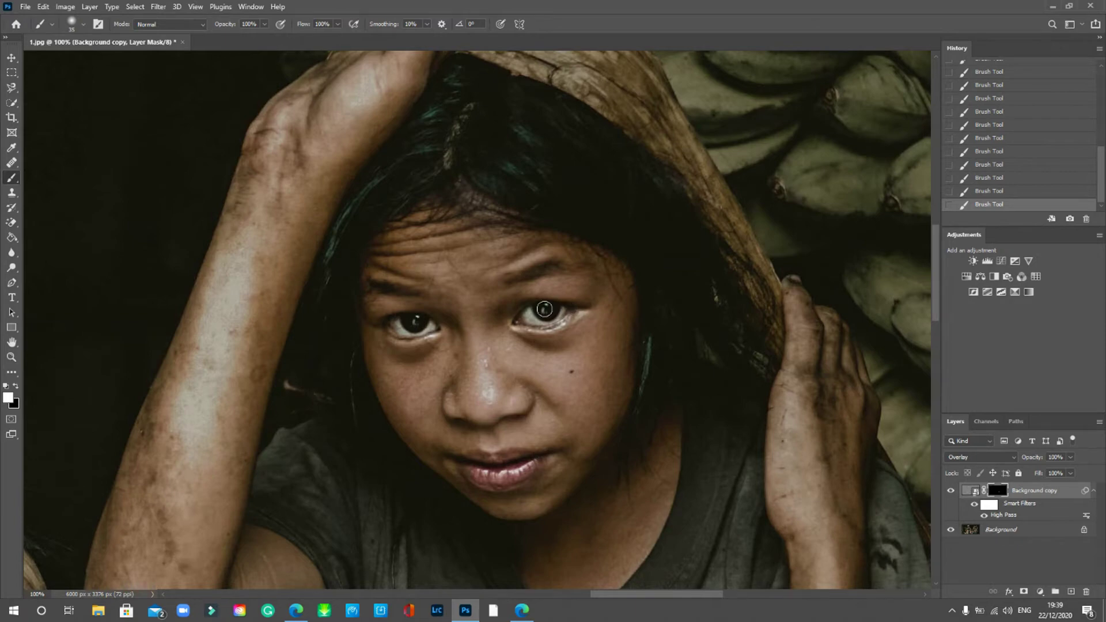
Paint white on the mask over the left boy's headband and the green pouch hanging at his side.
{"action": "scroll", "coordinate": [662, 425], "scroll_direction": "down", "scroll_amount": 2}
{"action": "left_click_drag", "start_coordinate": [668, 428], "coordinate": [864, 342]}
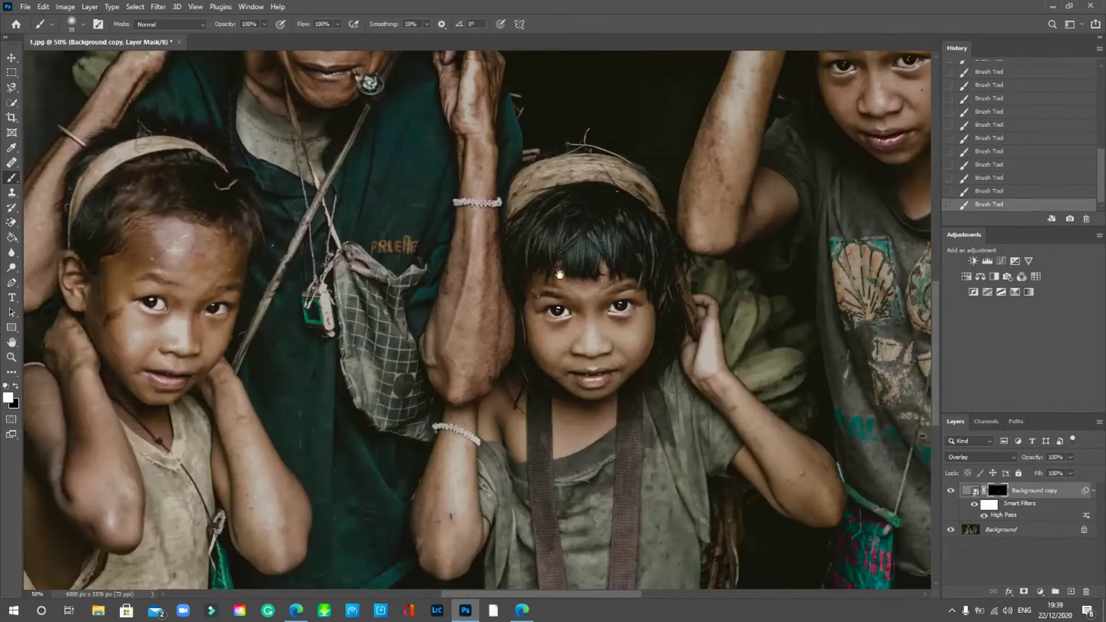
{"action": "left_click_drag", "start_coordinate": [369, 128], "coordinate": [581, 261]}
{"action": "left_click_drag", "start_coordinate": [525, 133], "coordinate": [569, 199]}
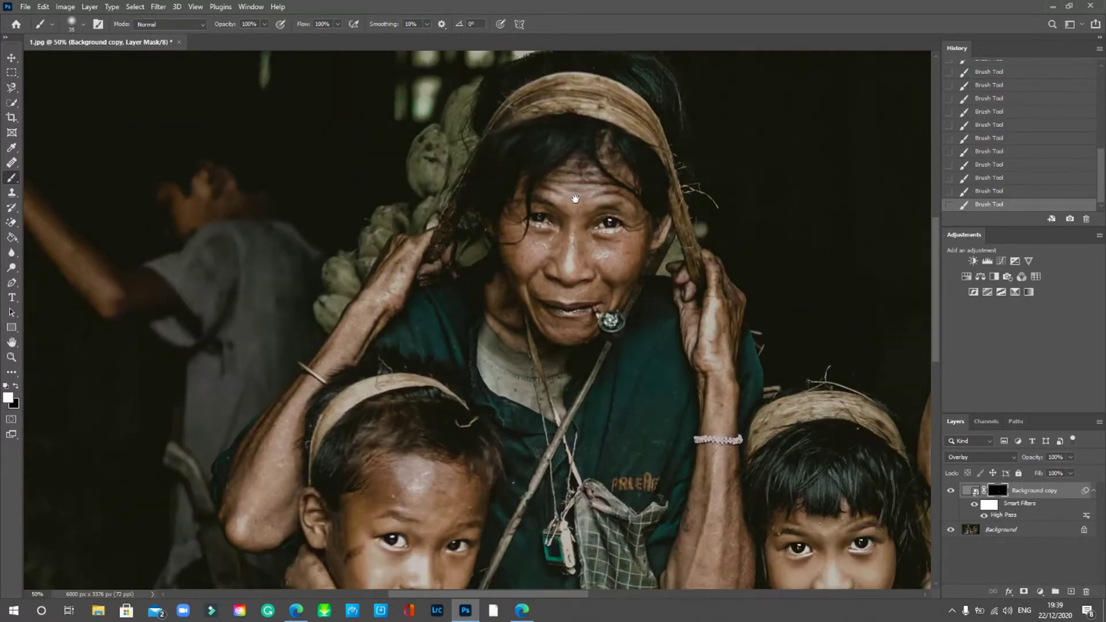
{"action": "scroll", "coordinate": [512, 345], "scroll_direction": "down", "scroll_amount": 5}
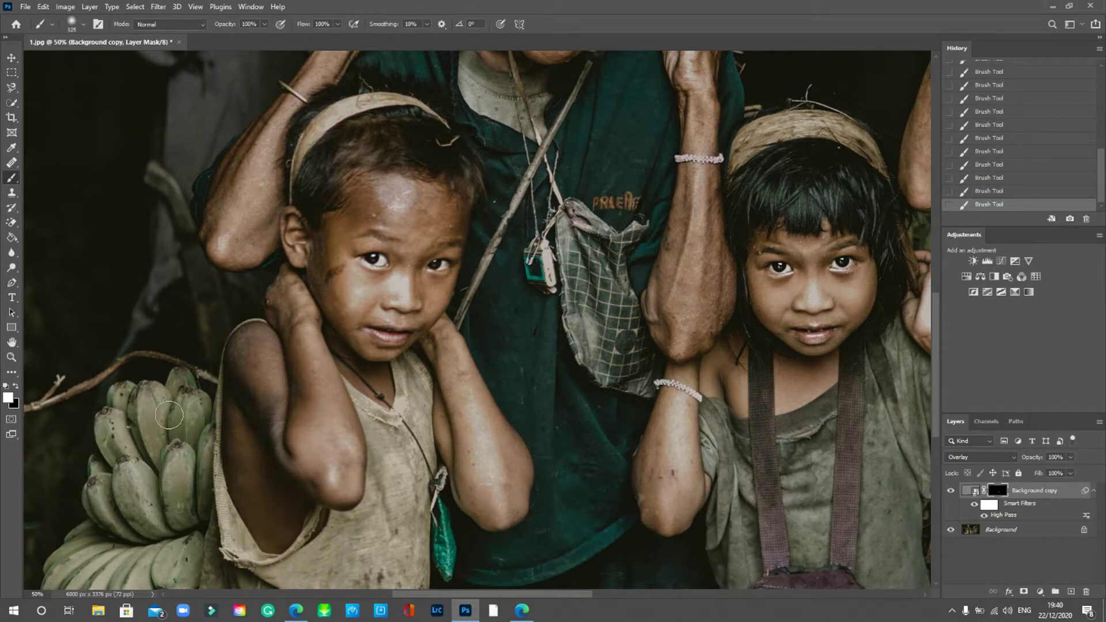
{"action": "key", "text": "bracketleft"}
{"action": "key", "text": "bracketleft"}
{"action": "left_click_drag", "start_coordinate": [372, 102], "coordinate": [432, 112]}
{"action": "left_click_drag", "start_coordinate": [444, 559], "coordinate": [446, 534]}
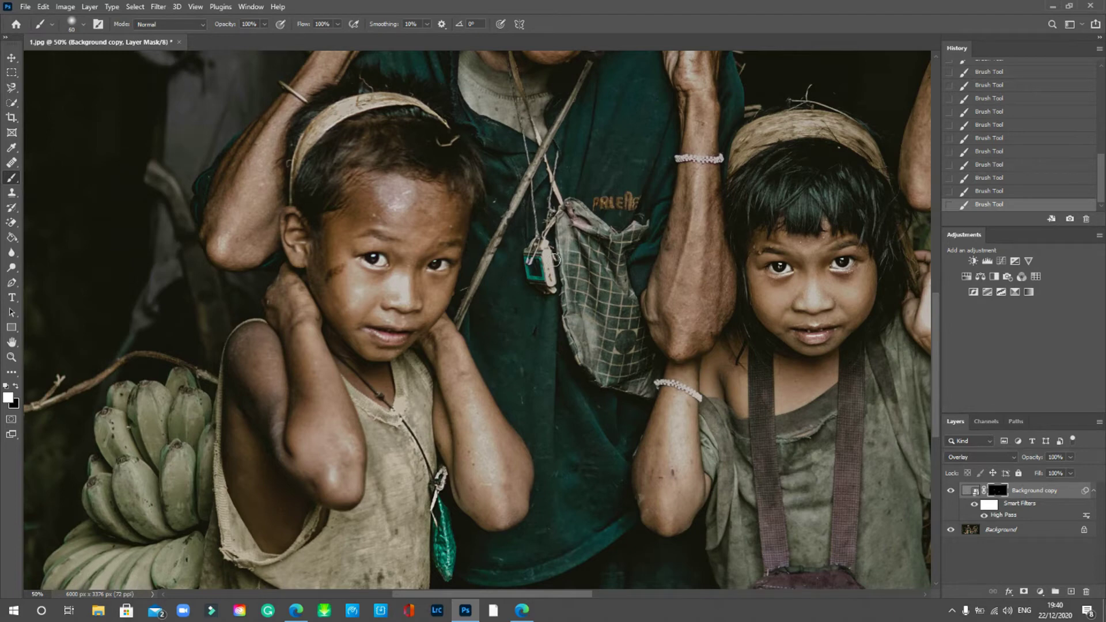
Paint white over the checked bag hanging on the pipe smoker's chest with a brush enlarged to 125 px.
{"action": "key", "text": "bracketright"}
{"action": "key", "text": "bracketright"}
{"action": "key", "text": "bracketright"}
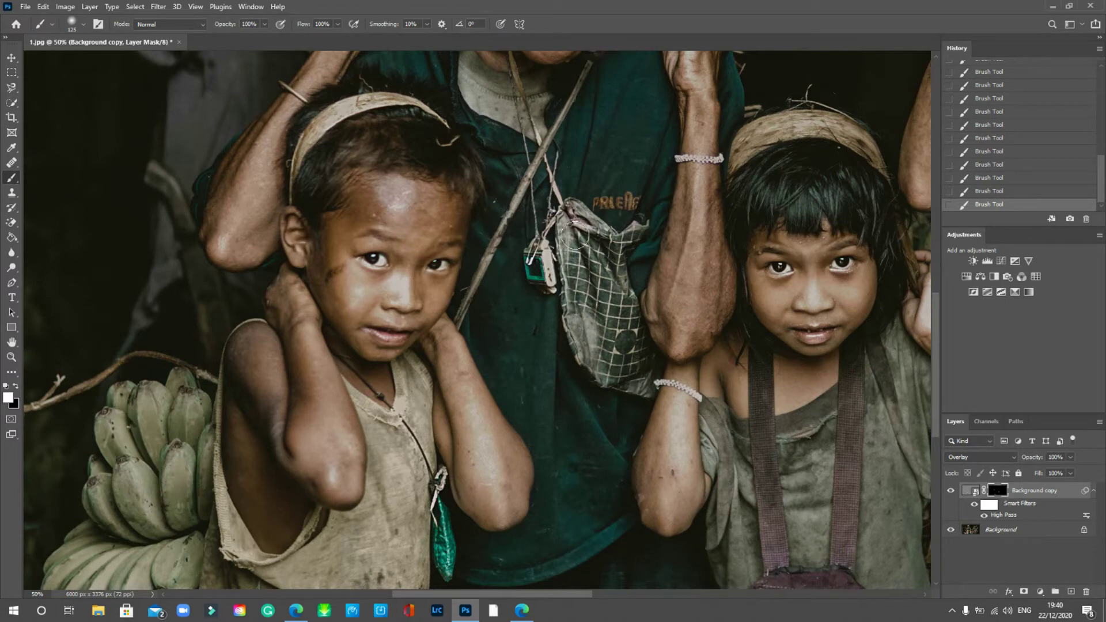
{"action": "key", "text": "bracketleft"}
{"action": "key", "text": "bracketleft"}
{"action": "key", "text": "bracketleft"}
Paint white over the middle child's shoulder straps and purple purse with a 100 px brush.
{"action": "left_click_drag", "start_coordinate": [491, 52], "coordinate": [500, 270]}
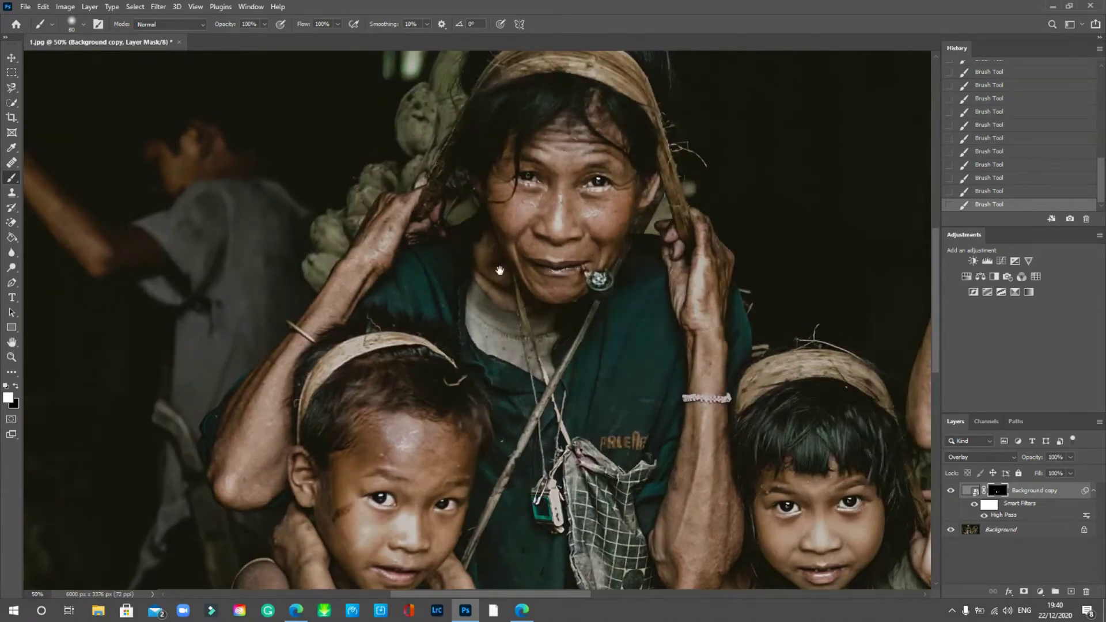
{"action": "left_click_drag", "start_coordinate": [607, 467], "coordinate": [535, 300]}
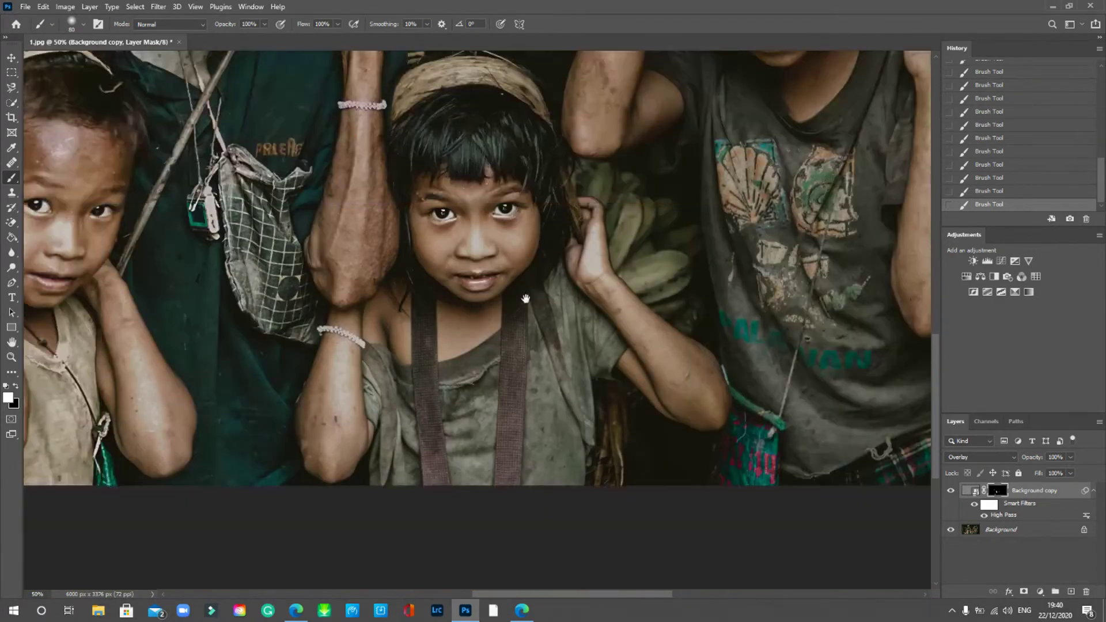
{"action": "key", "text": "bracketright"}
{"action": "key", "text": "bracketright"}
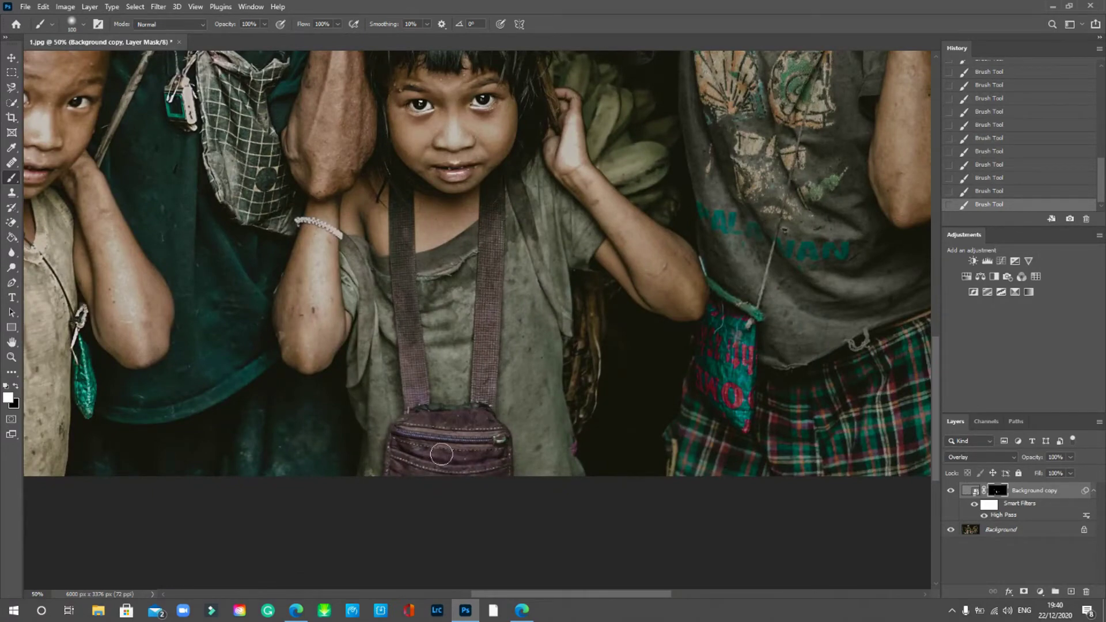
Reduce the brush size and paint white over the teal and pink pouch at the tall child's waist.
{"action": "key", "text": "bracketleft"}
{"action": "key", "text": "bracketleft"}
{"action": "key", "text": "bracketleft"}
{"action": "key", "text": "bracketleft"}
{"action": "mouse_move", "coordinate": [626, 224]}
{"action": "left_mouse_down"}
{"action": "mouse_move", "coordinate": [501, 252]}
{"action": "mouse_move", "coordinate": [361, 198]}
{"action": "left_mouse_up"}
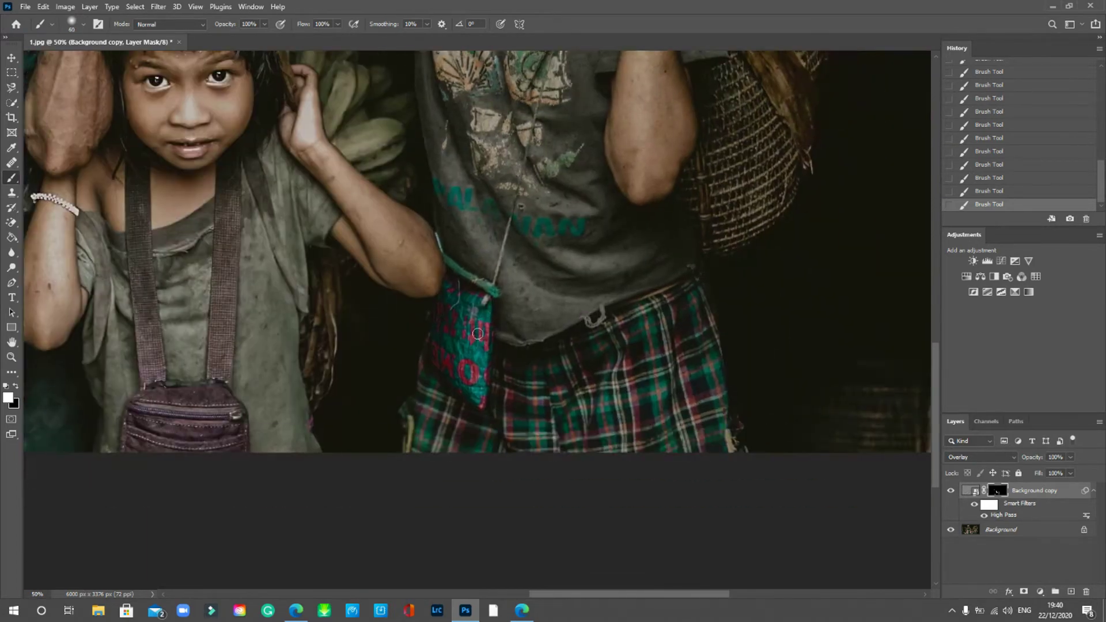
Paint white over the tall child's bark head strap with a brush of about 125 px.
{"action": "mouse_move", "coordinate": [466, 361]}
{"action": "left_mouse_down"}
{"action": "mouse_move", "coordinate": [444, 336]}
{"action": "mouse_move", "coordinate": [457, 291]}
{"action": "mouse_move", "coordinate": [487, 312]}
{"action": "mouse_move", "coordinate": [468, 297]}
{"action": "mouse_move", "coordinate": [563, 469]}
{"action": "mouse_move", "coordinate": [550, 539]}
{"action": "mouse_move", "coordinate": [497, 608]}
{"action": "left_mouse_up"}
{"action": "key", "text": "bracketright"}
{"action": "key", "text": "bracketright"}
{"action": "key", "text": "bracketright"}
{"action": "key", "text": "bracketleft"}
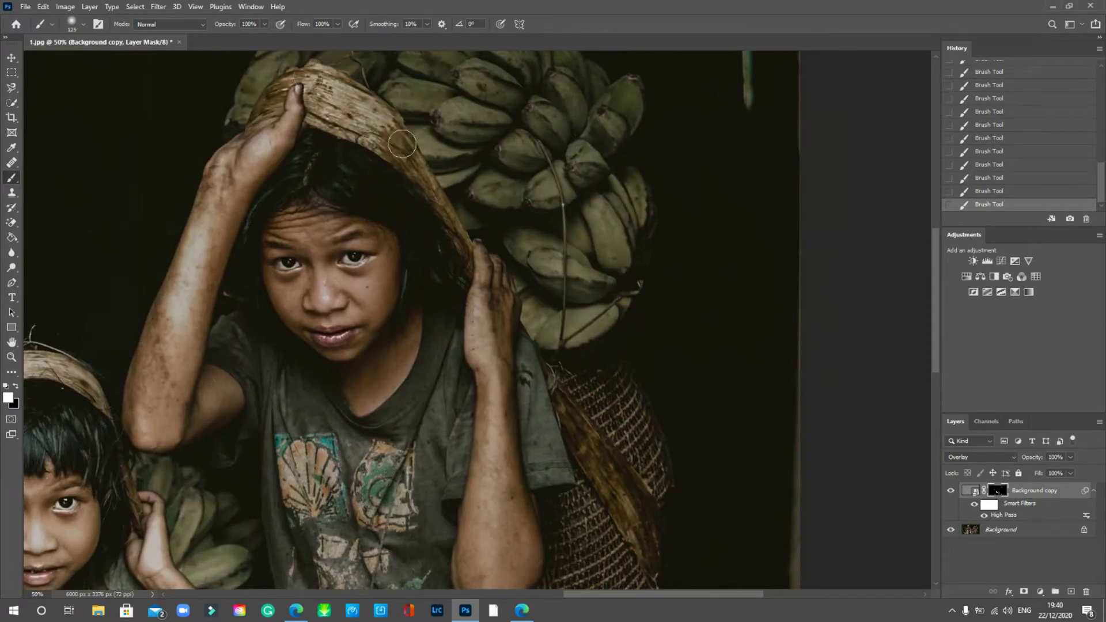
{"action": "key", "text": "bracketleft"}
{"action": "key", "text": "bracketleft"}
Enlarge the brush to 175 px and paint white over the woven basket behind the tall child's arm.
{"action": "scroll", "coordinate": [663, 546], "scroll_direction": "down", "scroll_amount": 5}
{"action": "key", "text": "bracketright"}
{"action": "key", "text": "bracketright"}
{"action": "key", "text": "bracketright"}
{"action": "key", "text": "bracketright"}
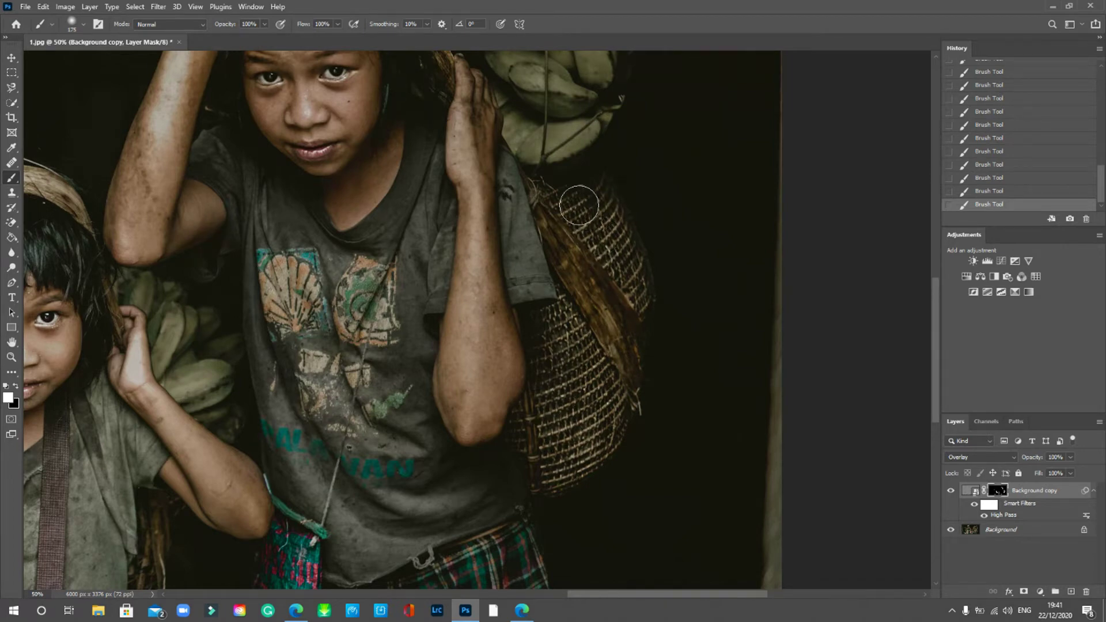
Paint white over the large banana bunch behind the tall child's head with a 300 px and then a 250 px brush.
{"action": "left_click_drag", "start_coordinate": [536, 124], "coordinate": [593, 426]}
{"action": "key", "text": "bracketright"}
{"action": "key", "text": "bracketright"}
{"action": "key", "text": "bracketright"}
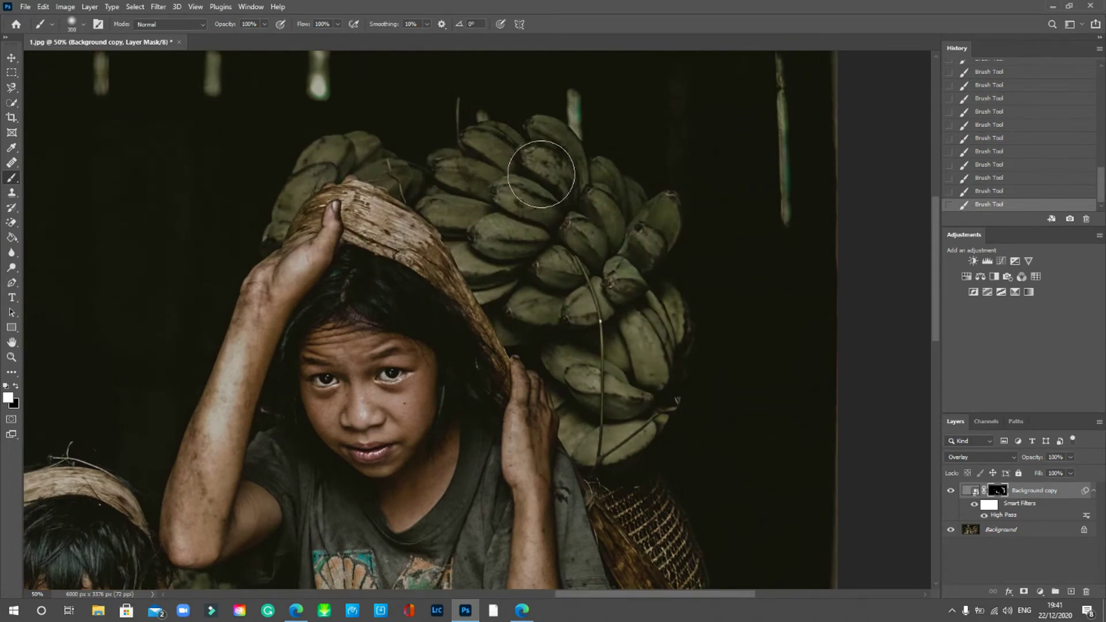
{"action": "key", "text": "bracketleft"}
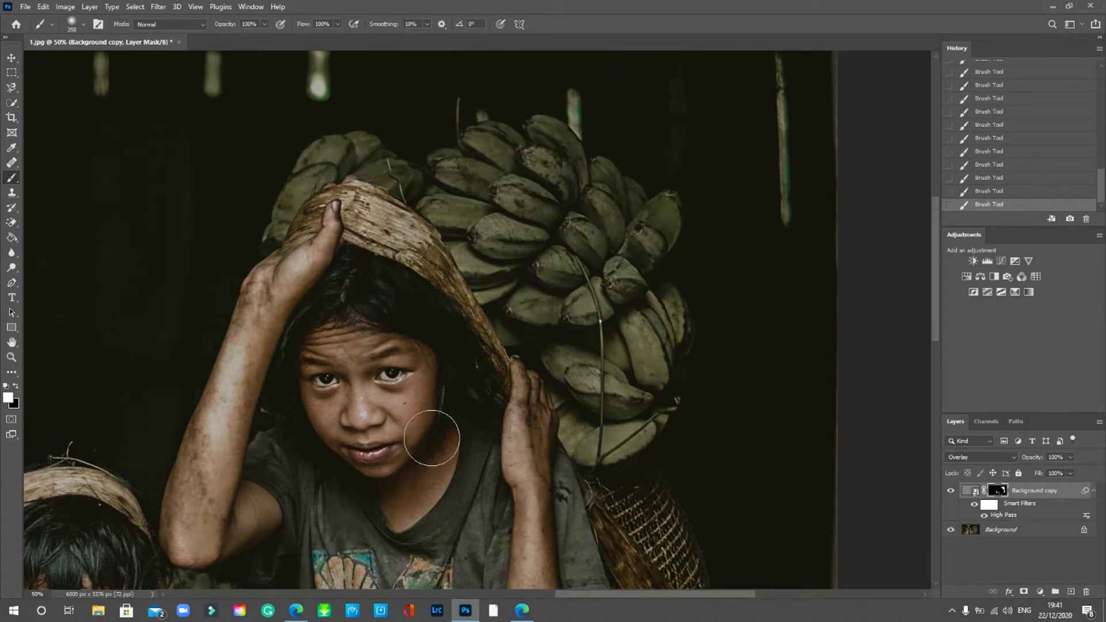
Reduce the brush to 175 px and paint white over the bananas and basket behind the middle child.
{"action": "left_click_drag", "start_coordinate": [473, 450], "coordinate": [801, 116]}
{"action": "key", "text": "bracketleft"}
{"action": "key", "text": "bracketleft"}
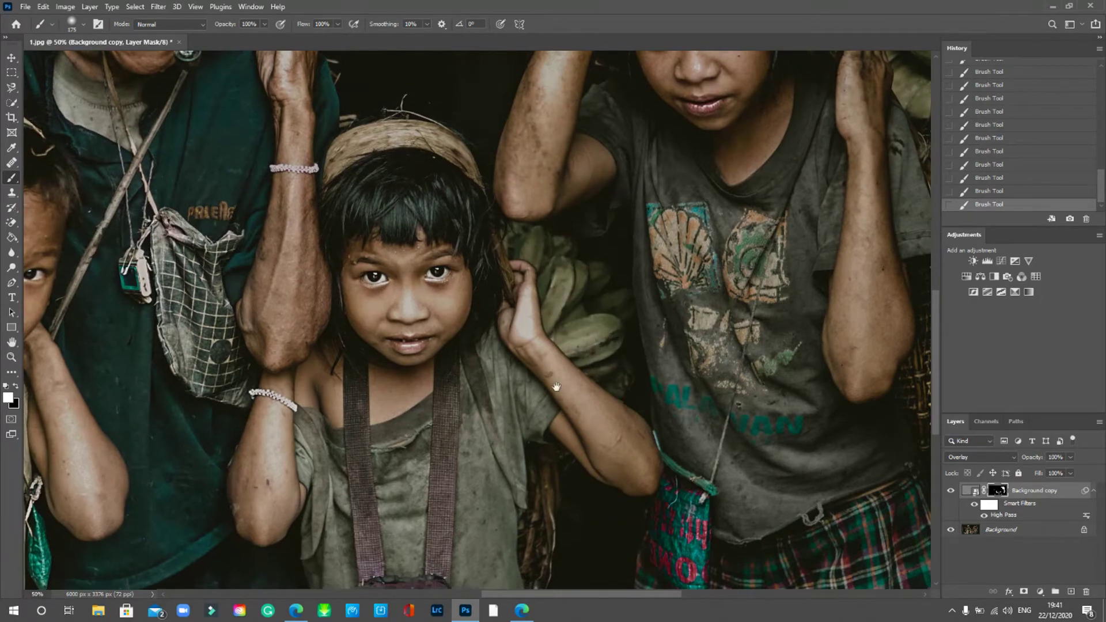
{"action": "left_click_drag", "start_coordinate": [544, 534], "coordinate": [555, 390]}
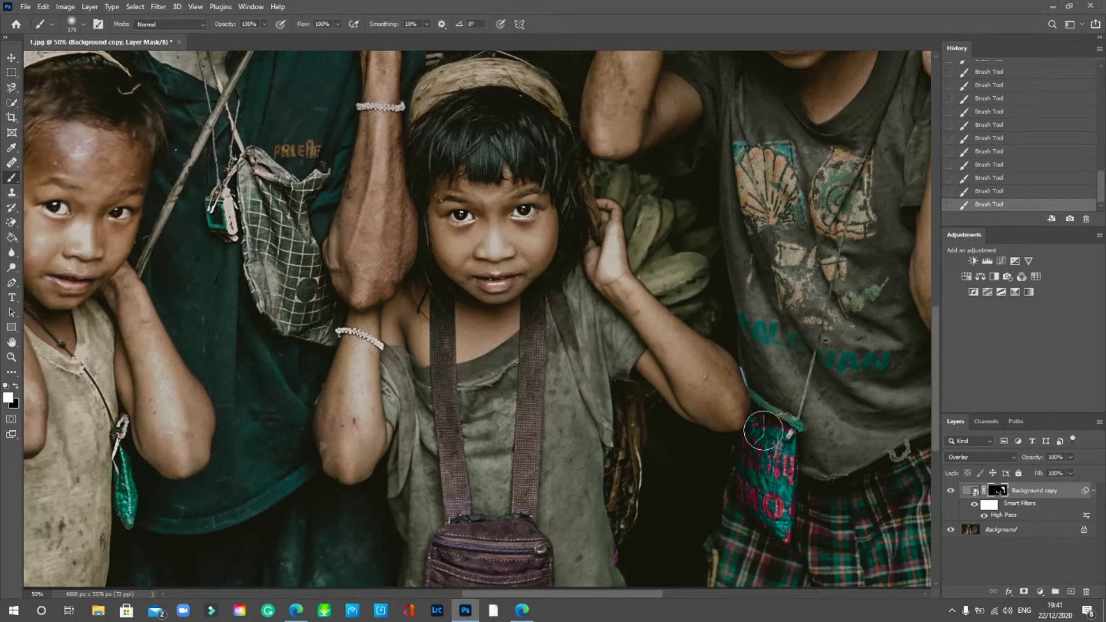
Paint white over the banana bunch beside the left boy, keeping white as the foreground colour.
{"action": "left_click_drag", "start_coordinate": [178, 305], "coordinate": [570, 284]}
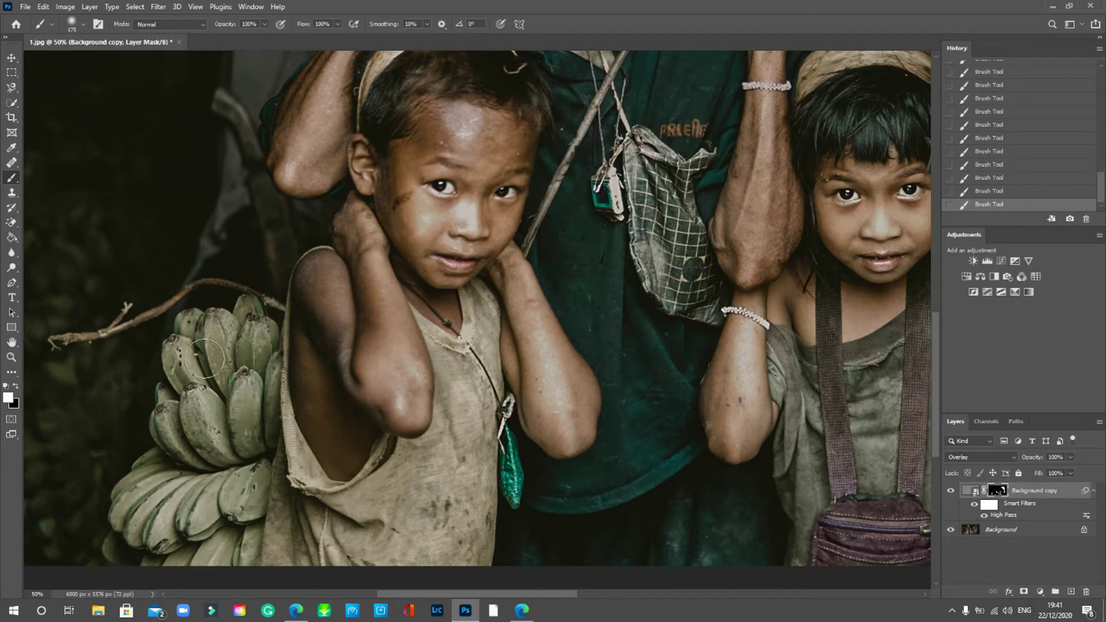
{"action": "key", "text": "x"}
{"action": "left_click", "coordinate": [15, 386]}
Reduce the brush to 50 px and paint white along the pipe smoker's neck cords and the long pipe stem.
{"action": "left_click_drag", "start_coordinate": [459, 159], "coordinate": [432, 279]}
{"action": "left_click_drag", "start_coordinate": [481, 81], "coordinate": [446, 233]}
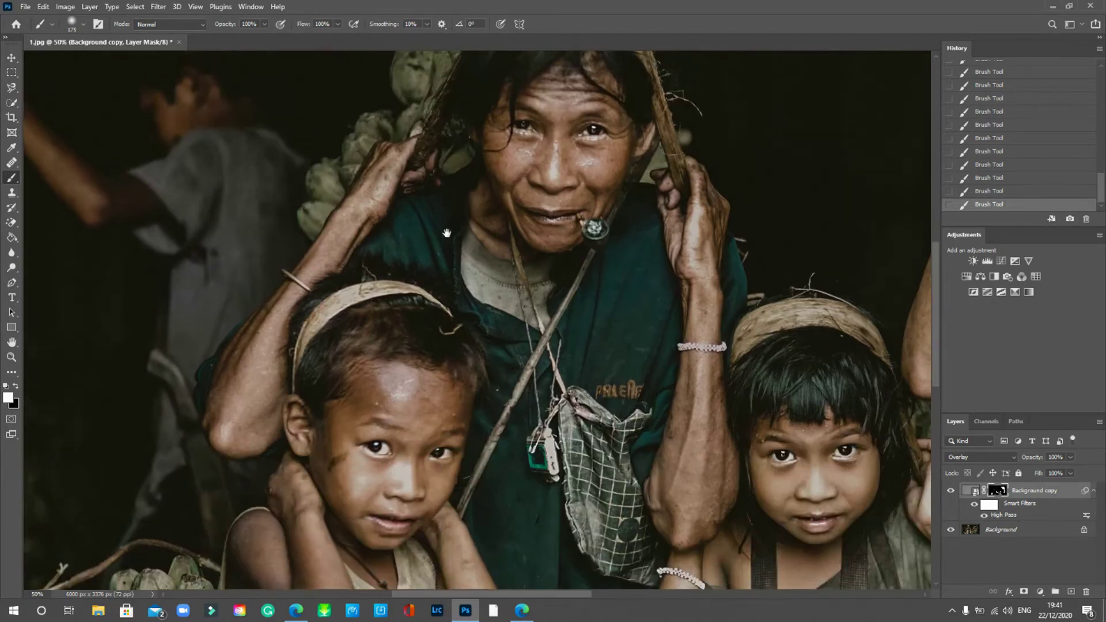
{"action": "key", "text": "bracketleft"}
{"action": "key", "text": "bracketleft"}
{"action": "key", "text": "bracketleft"}
{"action": "key", "text": "bracketleft"}
{"action": "key", "text": "bracketleft"}
{"action": "key", "text": "bracketleft"}
{"action": "left_click_drag", "start_coordinate": [559, 156], "coordinate": [519, 202]}
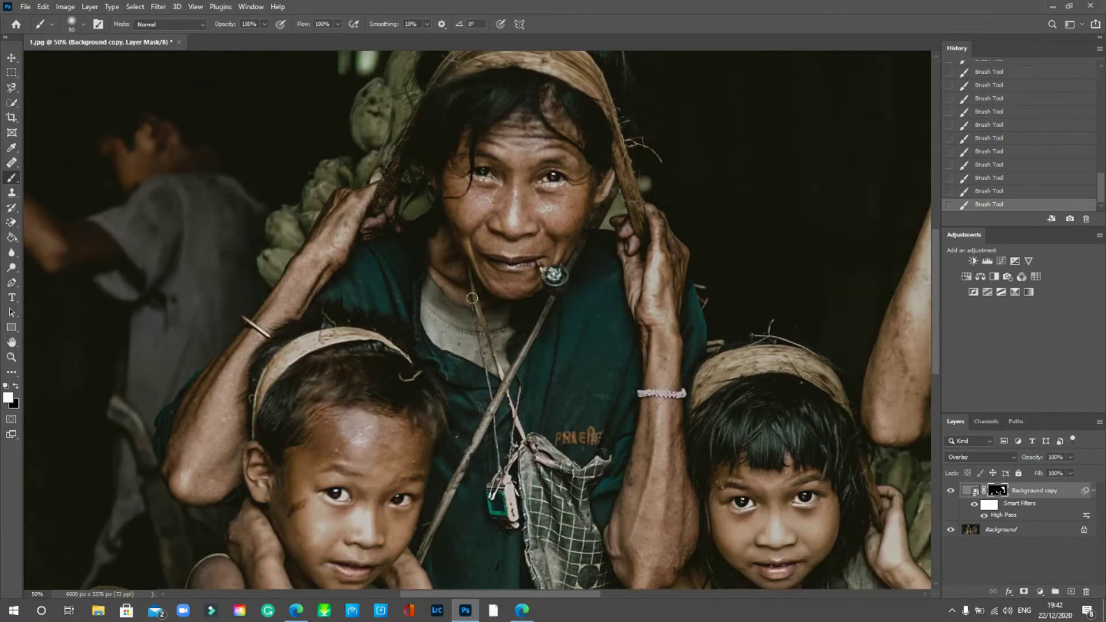
{"action": "left_click_drag", "start_coordinate": [538, 333], "coordinate": [466, 463]}
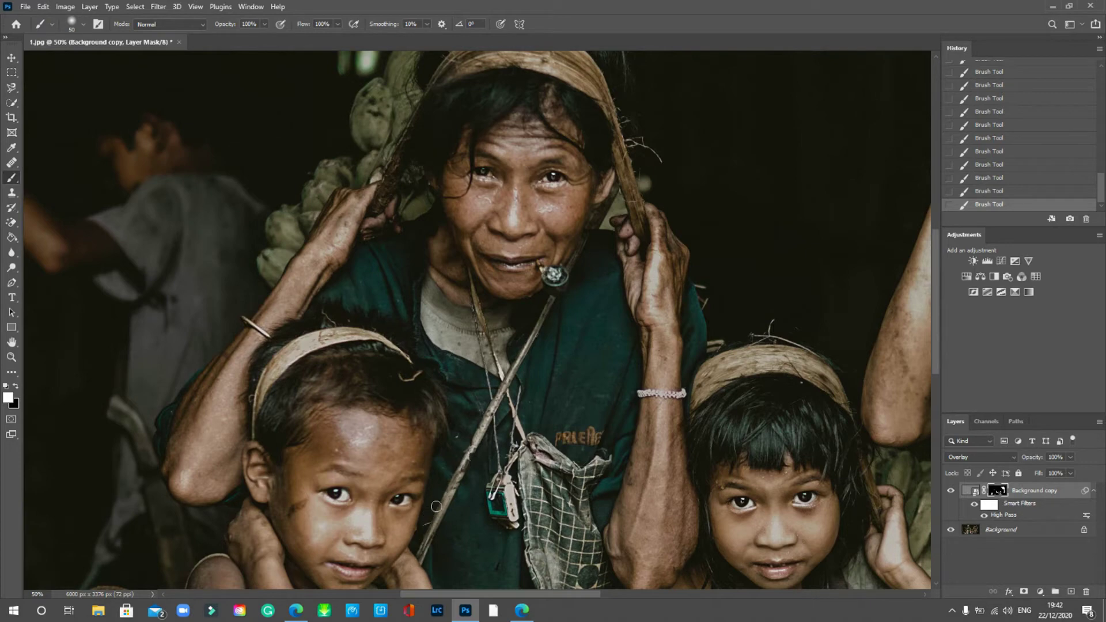
{"action": "left_click_drag", "start_coordinate": [486, 416], "coordinate": [449, 497]}
Paint white over the middle child's torn shirt collar with the 50 px brush.
{"action": "left_click_drag", "start_coordinate": [632, 422], "coordinate": [346, 353]}
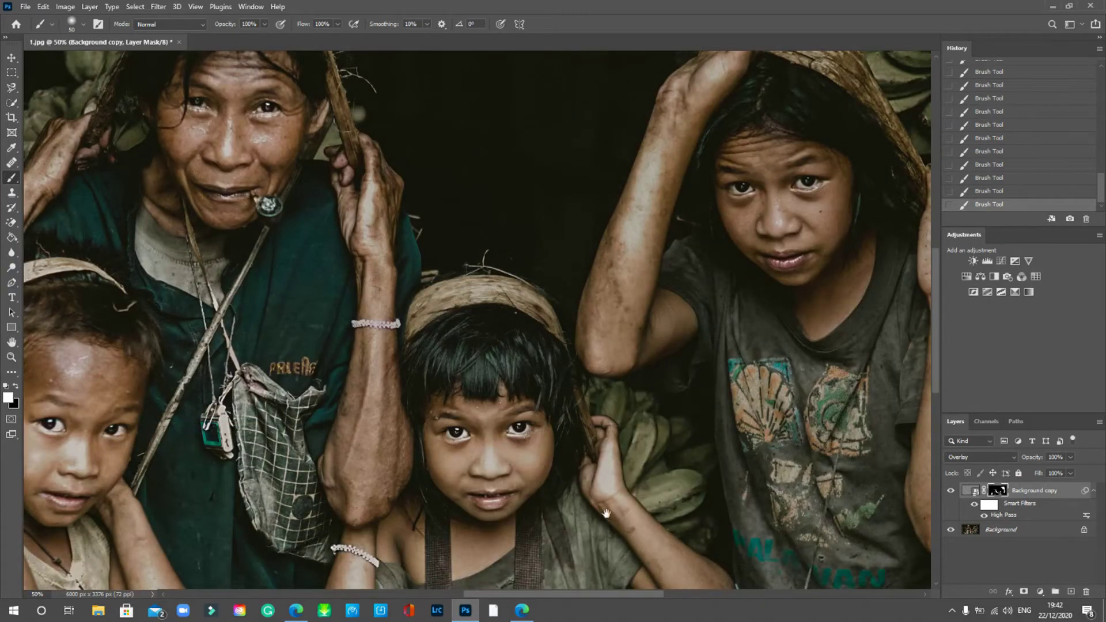
{"action": "left_click_drag", "start_coordinate": [606, 513], "coordinate": [578, 264]}
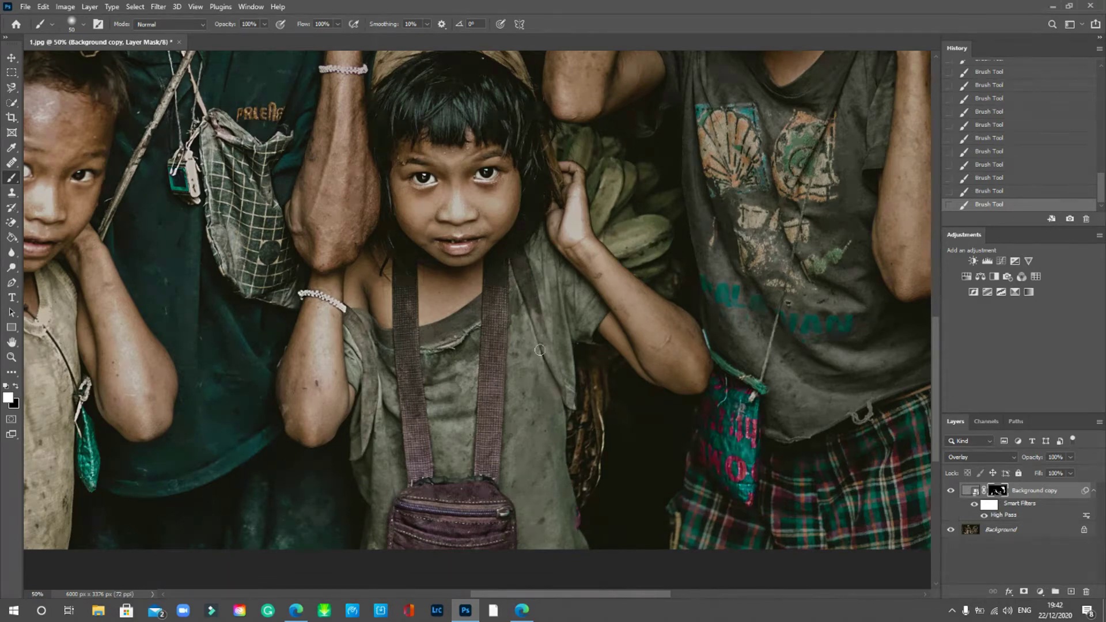
{"action": "left_click_drag", "start_coordinate": [632, 270], "coordinate": [517, 278]}
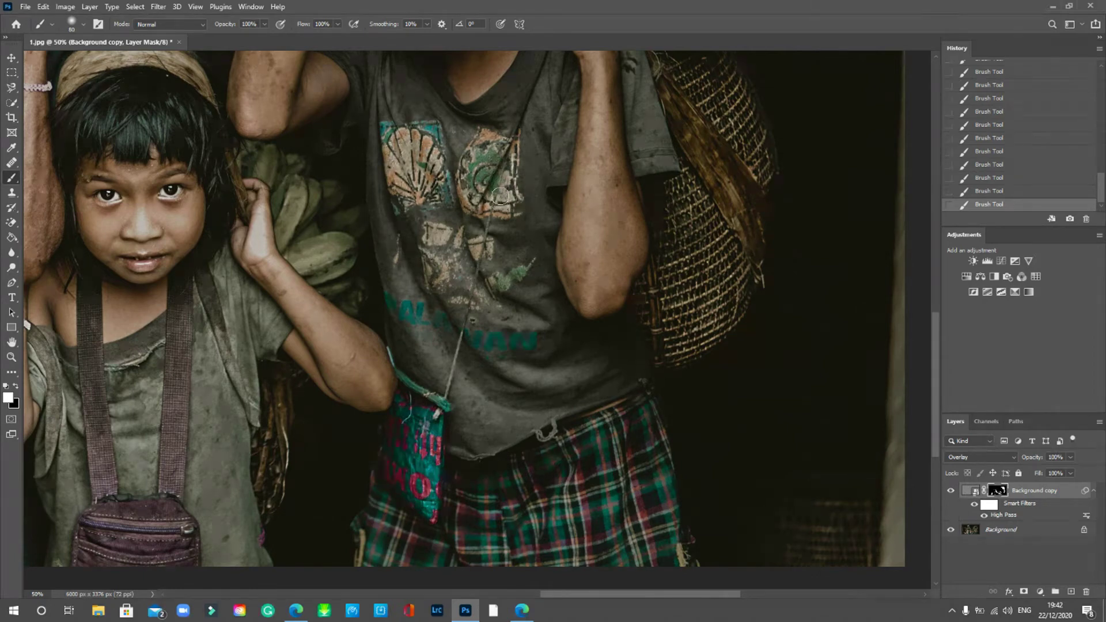
Enlarge the brush to 175 px and paint white over the dark basket in the photo's lower-right corner and the wicker behind the middle child.
{"action": "scroll", "coordinate": [502, 197], "scroll_direction": "down", "scroll_amount": 5}
{"action": "scroll", "coordinate": [502, 197], "scroll_direction": "right", "scroll_amount": 2}
{"action": "key", "text": "bracketright"}
{"action": "key", "text": "bracketright"}
{"action": "key", "text": "bracketright"}
{"action": "key", "text": "bracketright"}
{"action": "key", "text": "bracketright"}
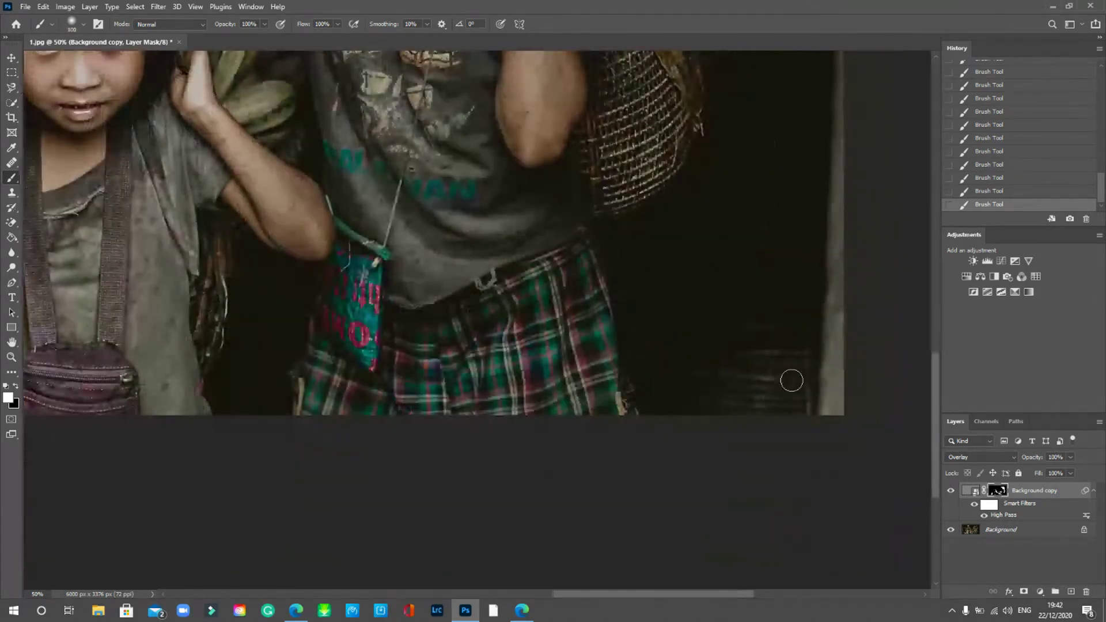
{"action": "scroll", "coordinate": [304, 155], "scroll_direction": "up", "scroll_amount": 2}
{"action": "scroll", "coordinate": [304, 155], "scroll_direction": "left", "scroll_amount": 3}
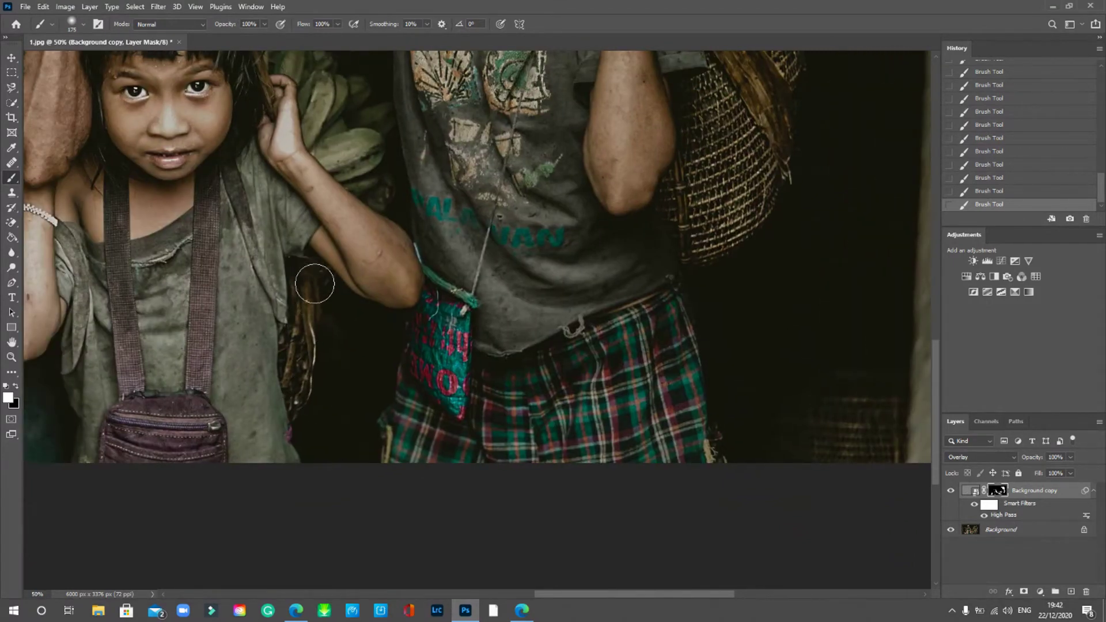
Examine the photo from the lower baskets up to the bananas for areas still left to sharpen.
{"action": "left_click_drag", "start_coordinate": [370, 133], "coordinate": [457, 363]}
{"action": "scroll", "coordinate": [464, 264], "scroll_direction": "up", "scroll_amount": 12}
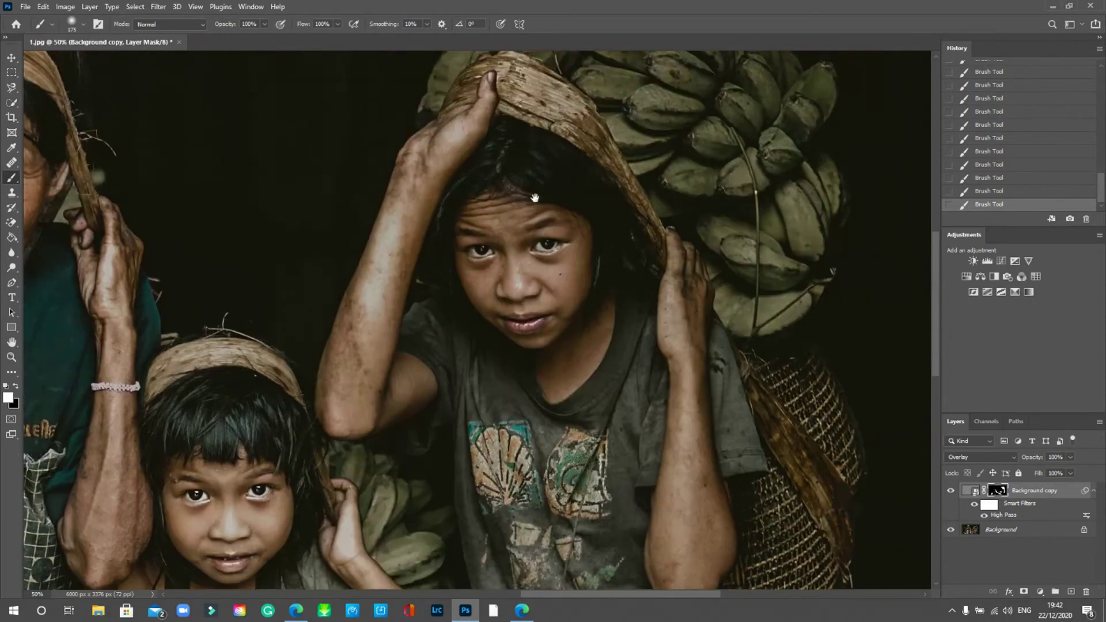
{"action": "scroll", "coordinate": [530, 198], "scroll_direction": "right", "scroll_amount": 1}
{"action": "key", "text": "bracketleft"}
{"action": "left_click_drag", "start_coordinate": [514, 144], "coordinate": [513, 284]}
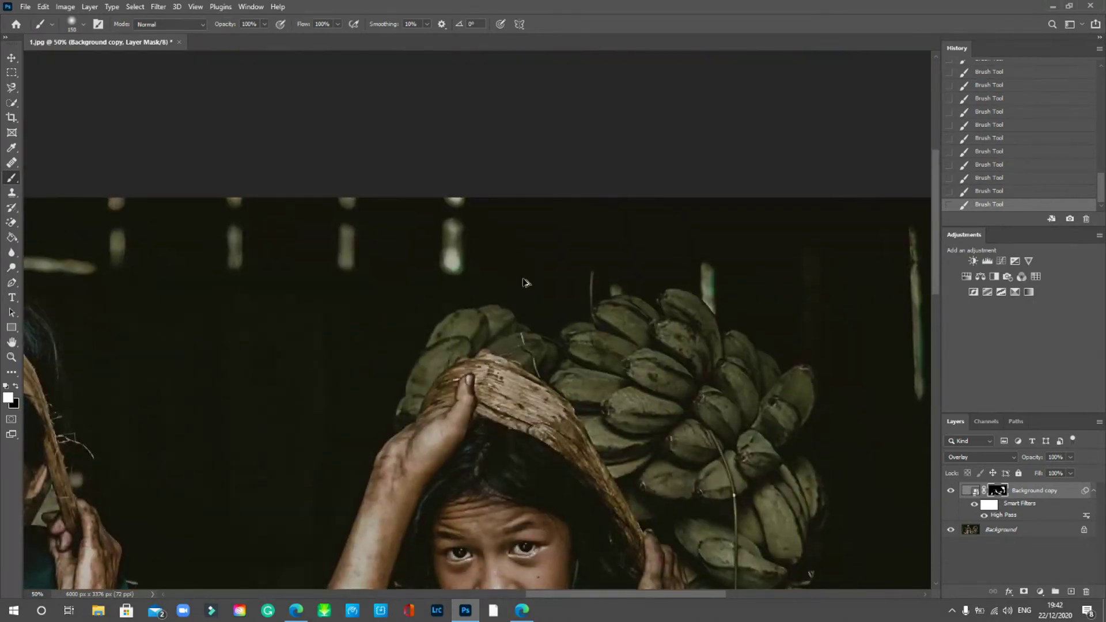
{"action": "key", "text": "ctrl+minus"}
{"action": "key", "text": "ctrl+minus"}
{"action": "key", "text": "ctrl+minus"}
{"action": "key", "text": "ctrl+plus"}
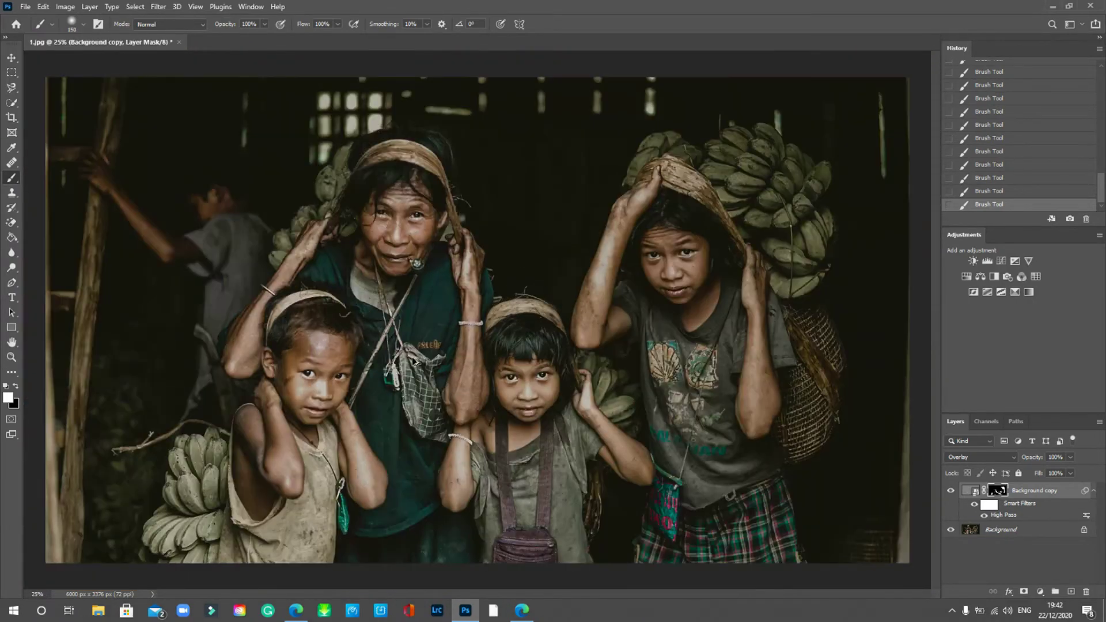
{"action": "key", "text": "ctrl+plus"}
{"action": "left_click_drag", "start_coordinate": [413, 361], "coordinate": [368, 435]}
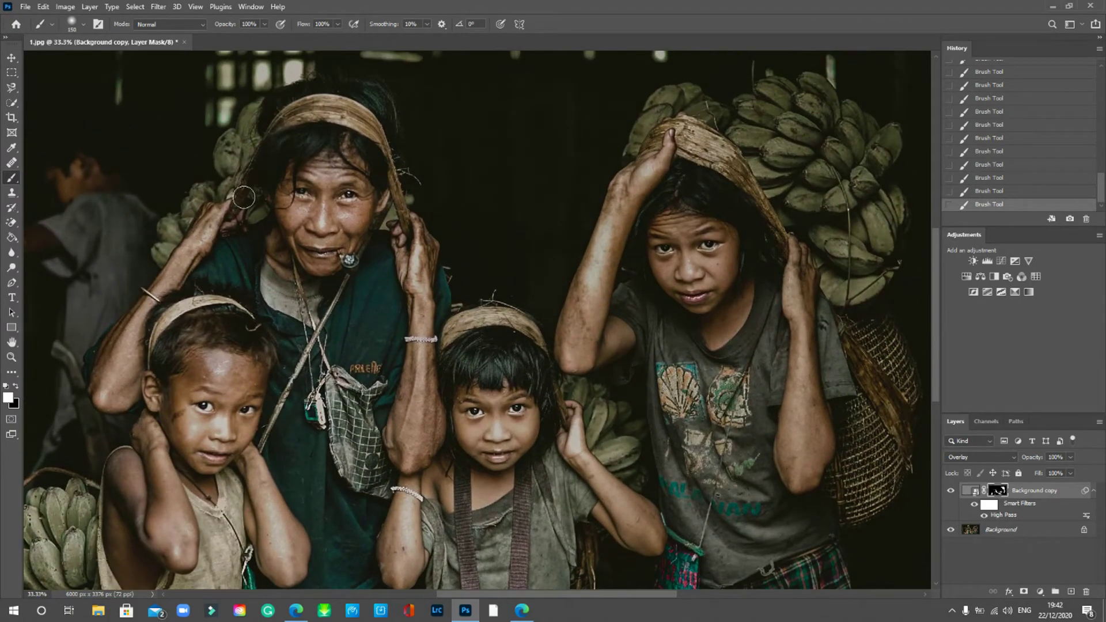
Paint white over the banana bunch and strap beside the pipe smoker's raised hand with a 125 px brush.
{"action": "key", "text": "ctrl+plus"}
{"action": "key", "text": "ctrl+plus"}
{"action": "left_click_drag", "start_coordinate": [292, 173], "coordinate": [878, 324]}
{"action": "key", "text": "p"}
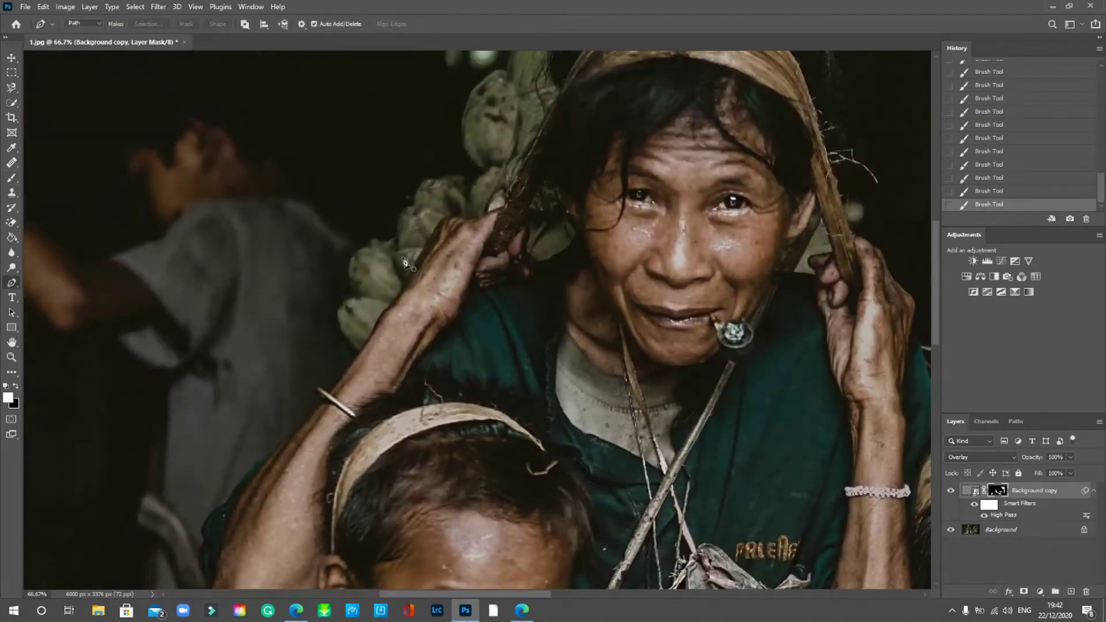
{"action": "left_click", "coordinate": [11, 178]}
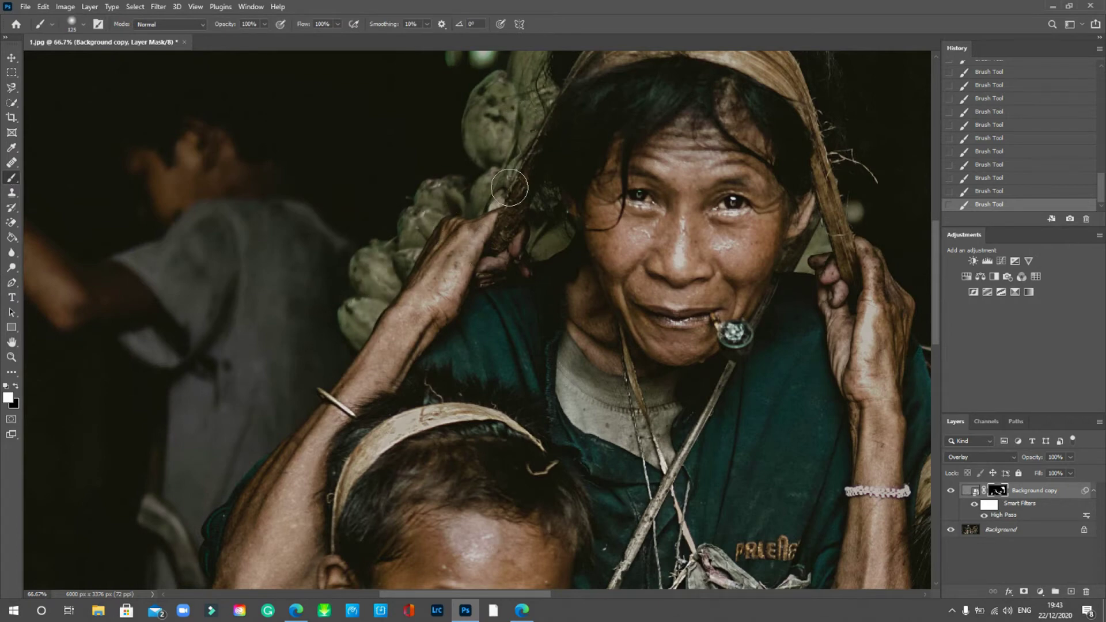
{"action": "scroll", "coordinate": [523, 248], "scroll_direction": "up", "scroll_amount": 4}
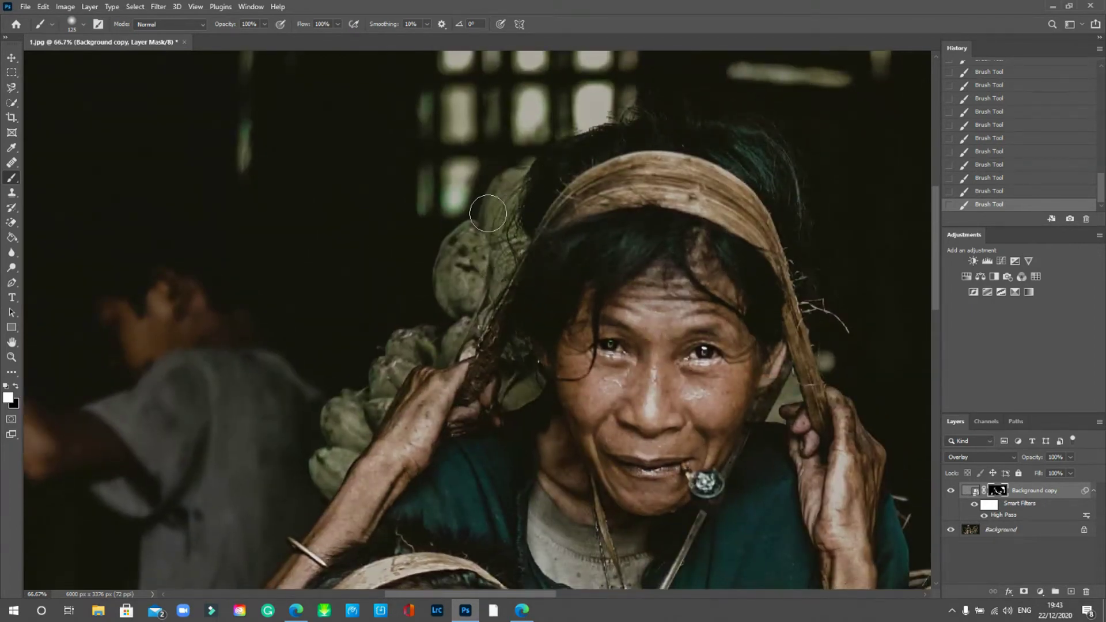
{"action": "key", "text": "space"}
{"action": "left_click_drag", "start_coordinate": [531, 262], "coordinate": [358, 198]}
{"action": "left_click_drag", "start_coordinate": [576, 357], "coordinate": [408, 217]}
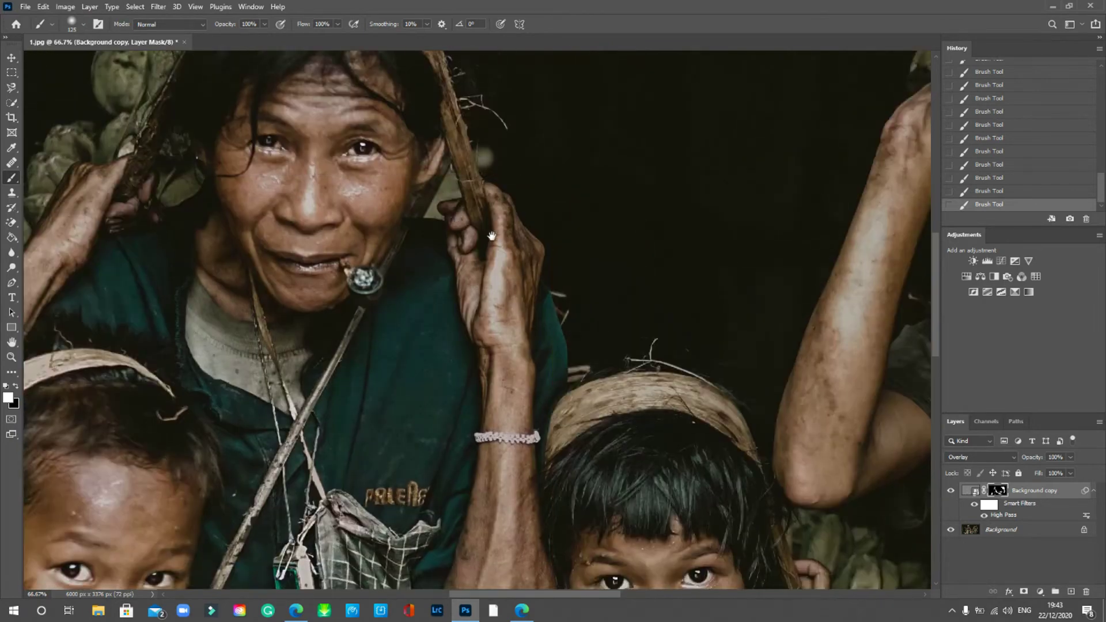
Reduce the brush to 90 px and paint white over the pipe smoker's headband and the gap beside the ear.
{"action": "key", "text": "bracketleft"}
{"action": "key", "text": "bracketleft"}
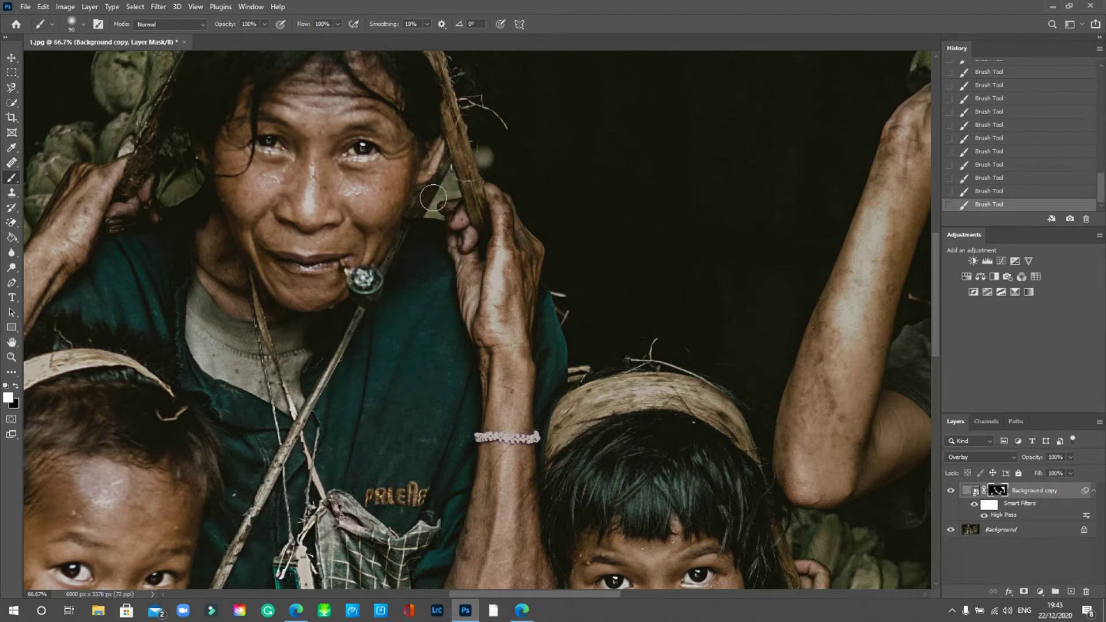
{"action": "left_click_drag", "start_coordinate": [452, 76], "coordinate": [523, 238]}
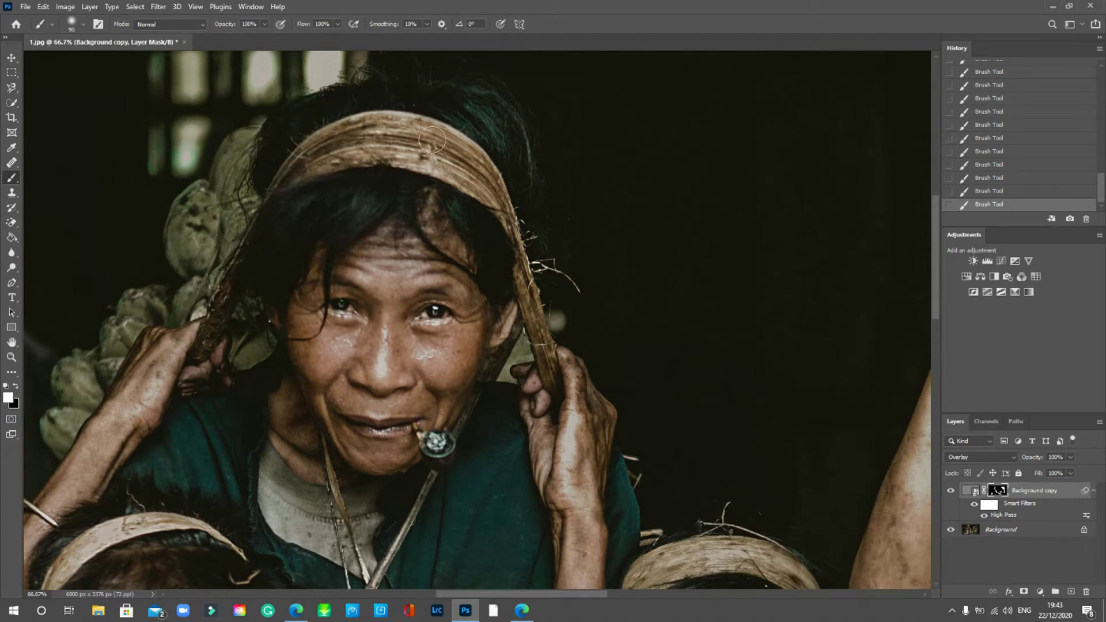
Reduce the brush to 60 px and paint white over the left boy's ear and headband.
{"action": "key", "text": "bracketleft"}
{"action": "key", "text": "bracketleft"}
{"action": "key", "text": "bracketleft"}
{"action": "key", "text": "bracketleft"}
{"action": "left_click_drag", "start_coordinate": [308, 345], "coordinate": [458, 249]}
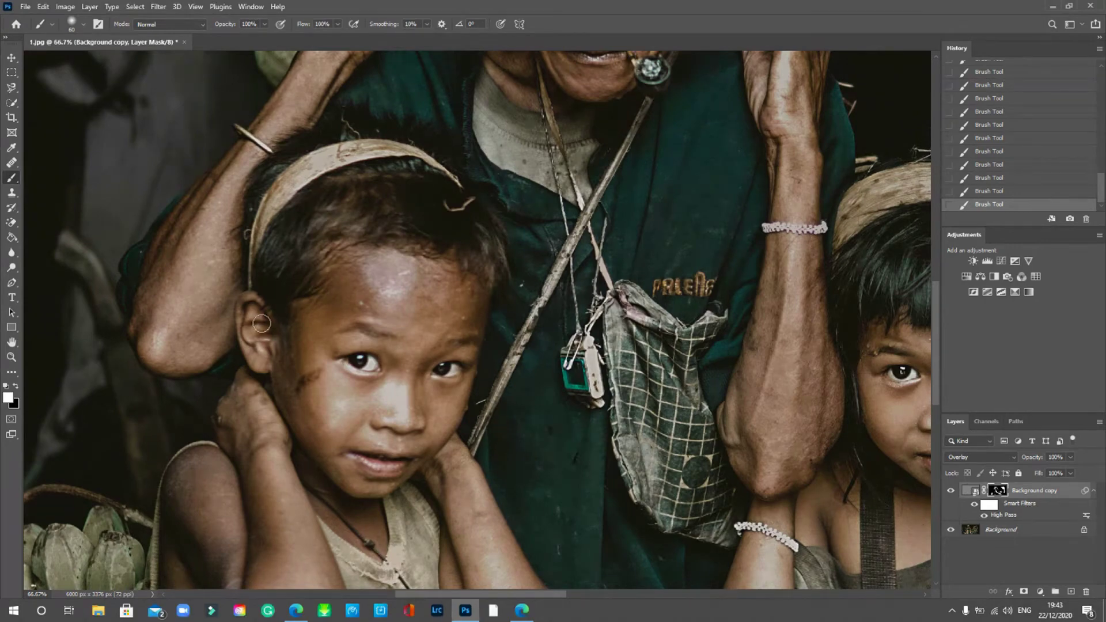
Paint white over the middle child's hair and the strap beside it with an 80 px brush.
{"action": "mouse_move", "coordinate": [780, 353]}
{"action": "left_mouse_down"}
{"action": "mouse_move", "coordinate": [589, 355]}
{"action": "mouse_move", "coordinate": [310, 301]}
{"action": "left_mouse_up"}
{"action": "left_click_drag", "start_coordinate": [733, 257], "coordinate": [615, 190]}
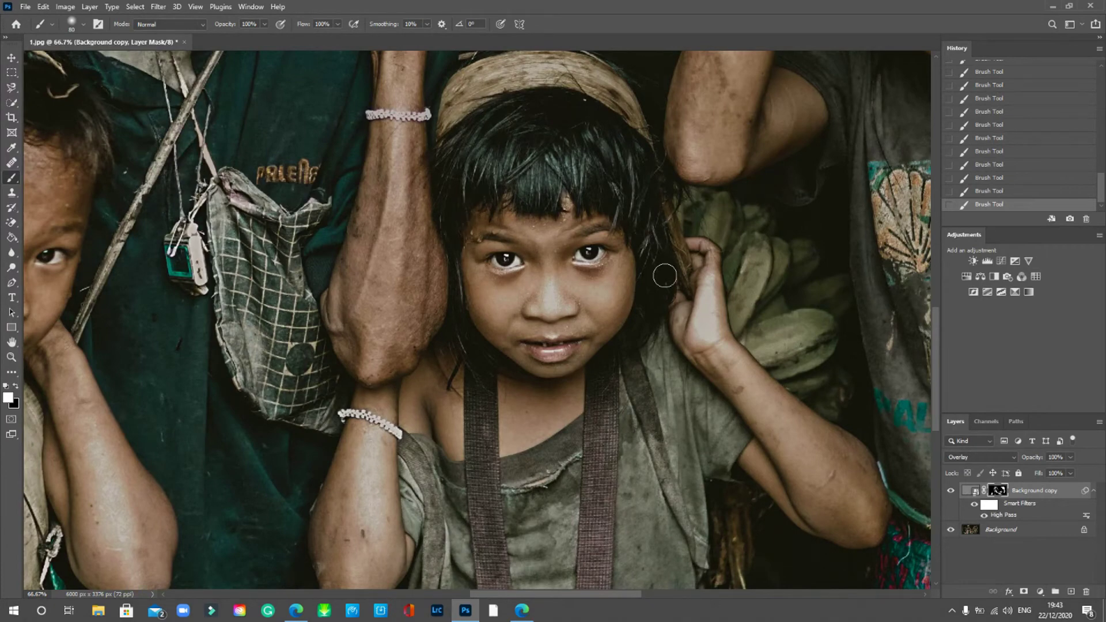
{"action": "left_click_drag", "start_coordinate": [672, 239], "coordinate": [679, 168]}
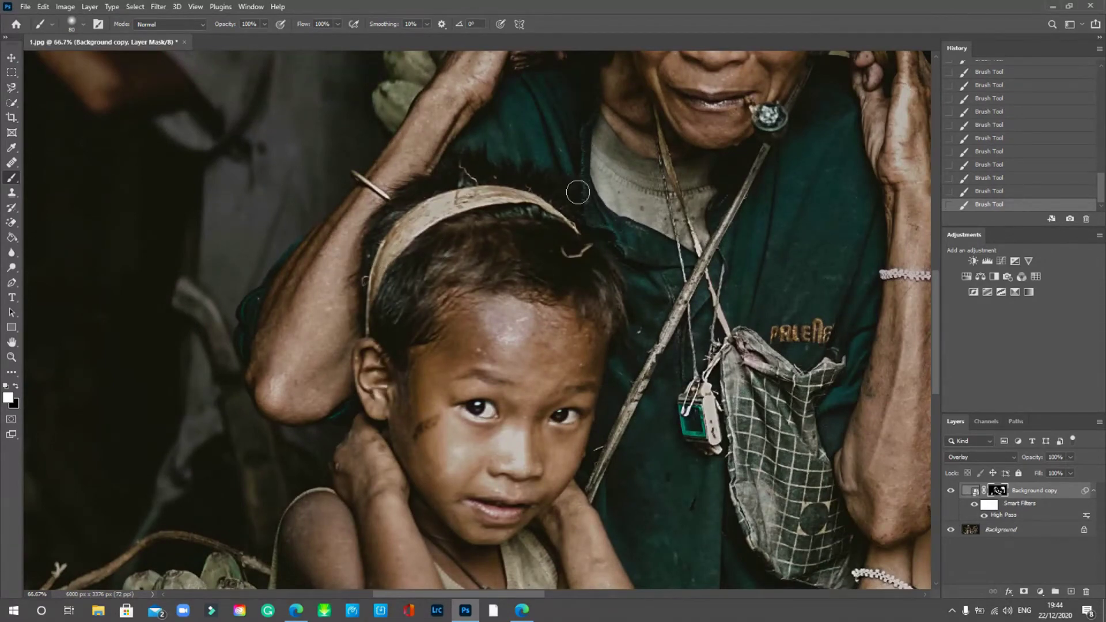
Toggle the Background copy layer's visibility to compare the whole photo with and without sharpening.
{"action": "left_click_drag", "start_coordinate": [463, 421], "coordinate": [487, 210]}
{"action": "key", "text": "ctrl+minus"}
{"action": "key", "text": "ctrl+minus"}
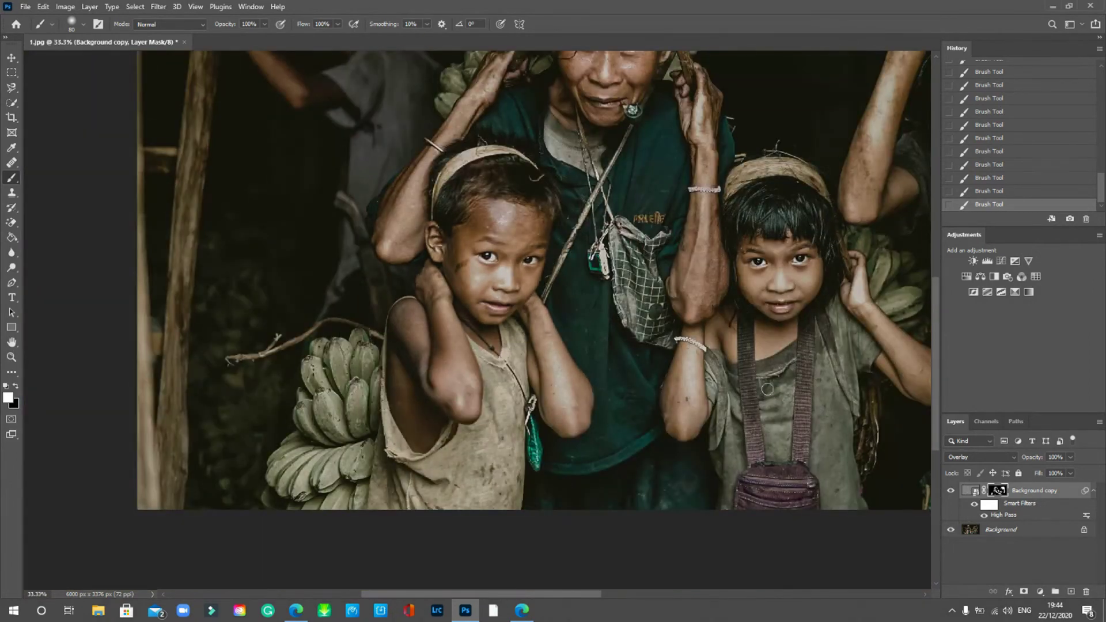
{"action": "key", "text": "ctrl+minus"}
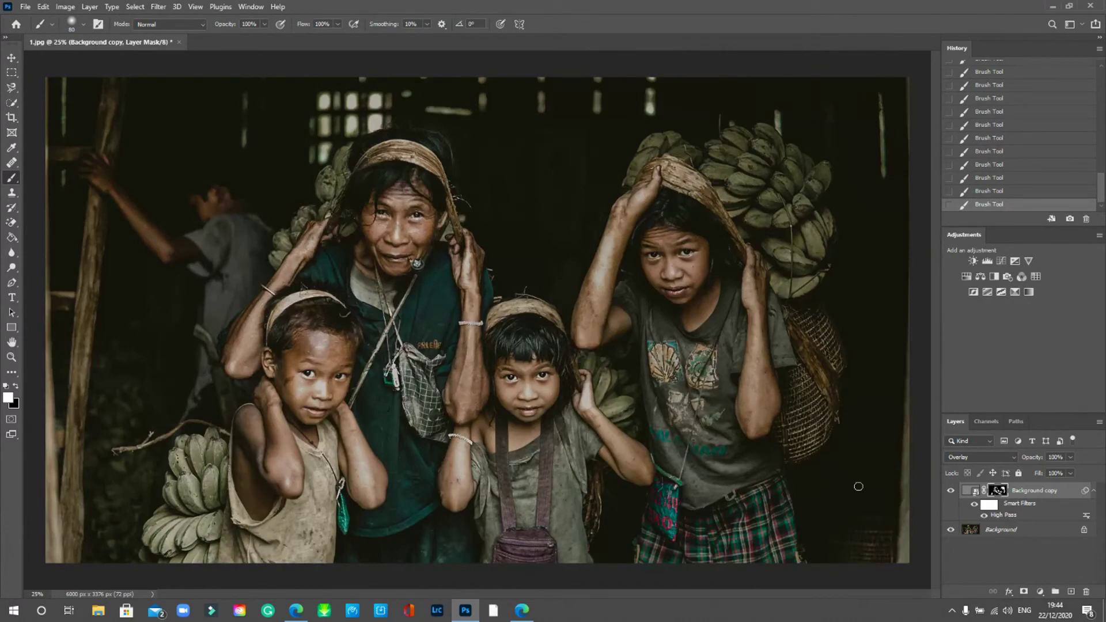
{"action": "left_click", "coordinate": [951, 491]}
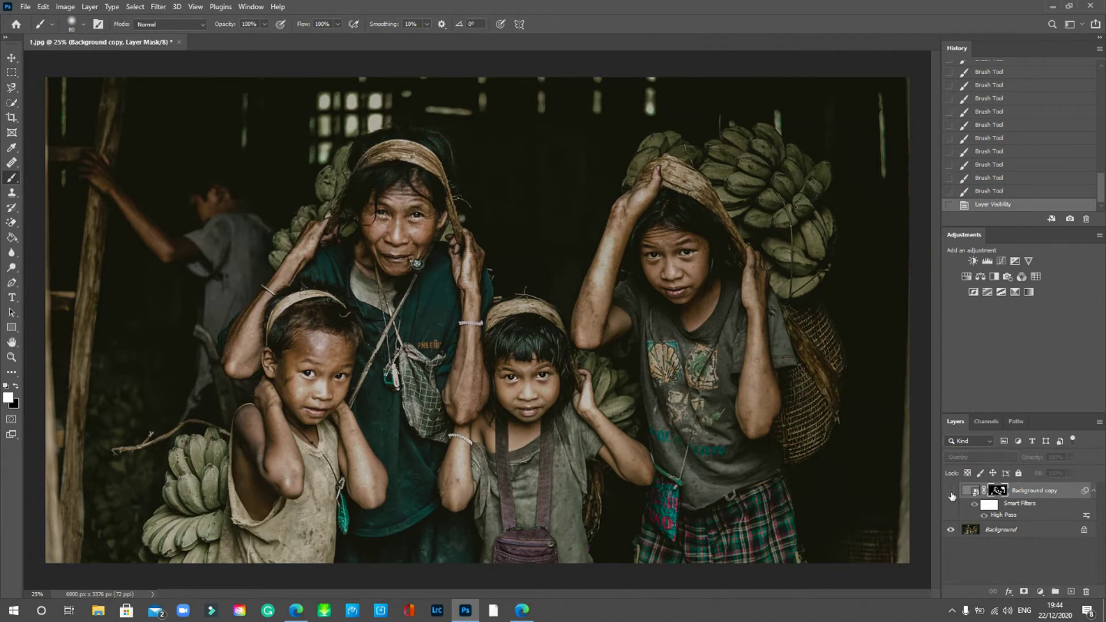
{"action": "left_click", "coordinate": [951, 491]}
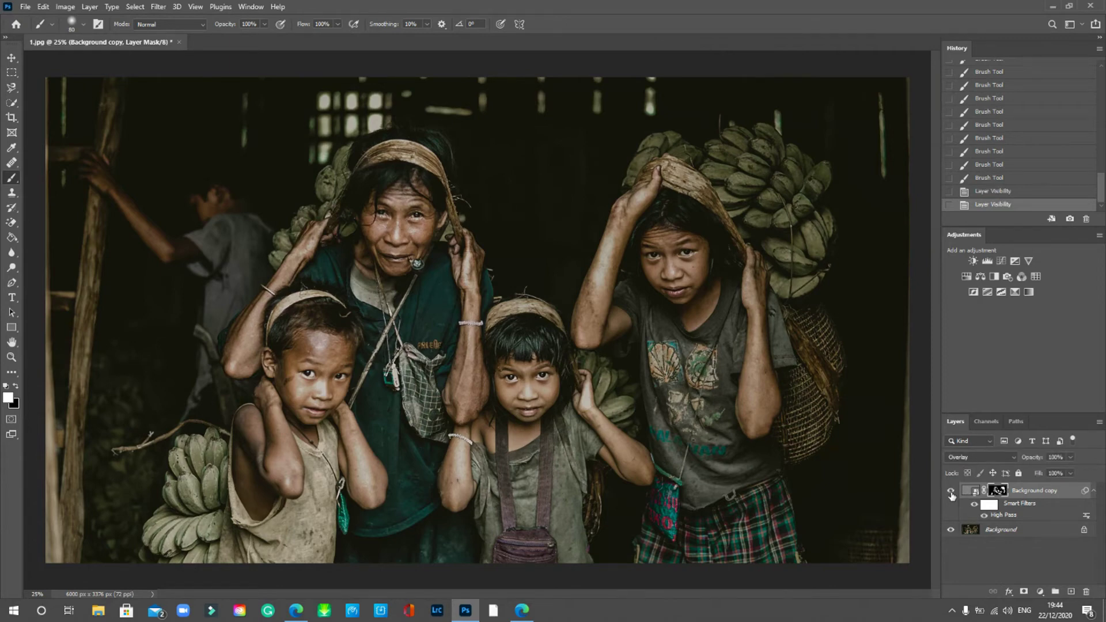
{"action": "left_click", "coordinate": [950, 491]}
{"action": "left_click", "coordinate": [950, 492]}
{"action": "key", "text": "ctrl+plus"}
{"action": "key", "text": "ctrl+plus"}
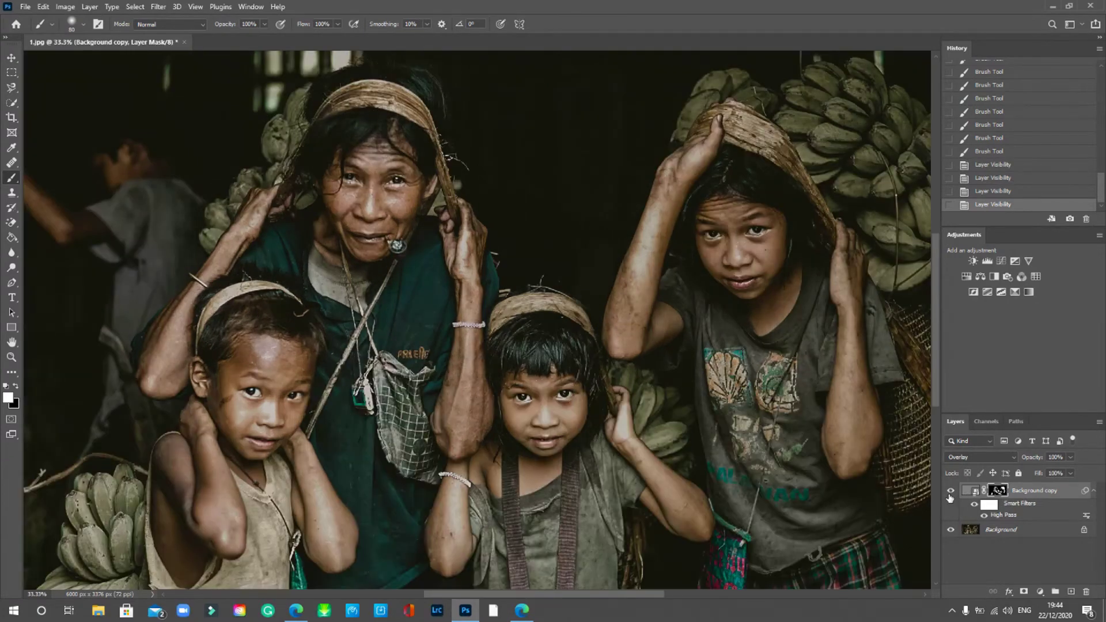
{"action": "left_click", "coordinate": [950, 491]}
{"action": "left_click", "coordinate": [950, 492]}
Compare the faces, shirts and baskets up close with the Background copy layer hidden and shown.
{"action": "left_click_drag", "start_coordinate": [553, 299], "coordinate": [609, 299]}
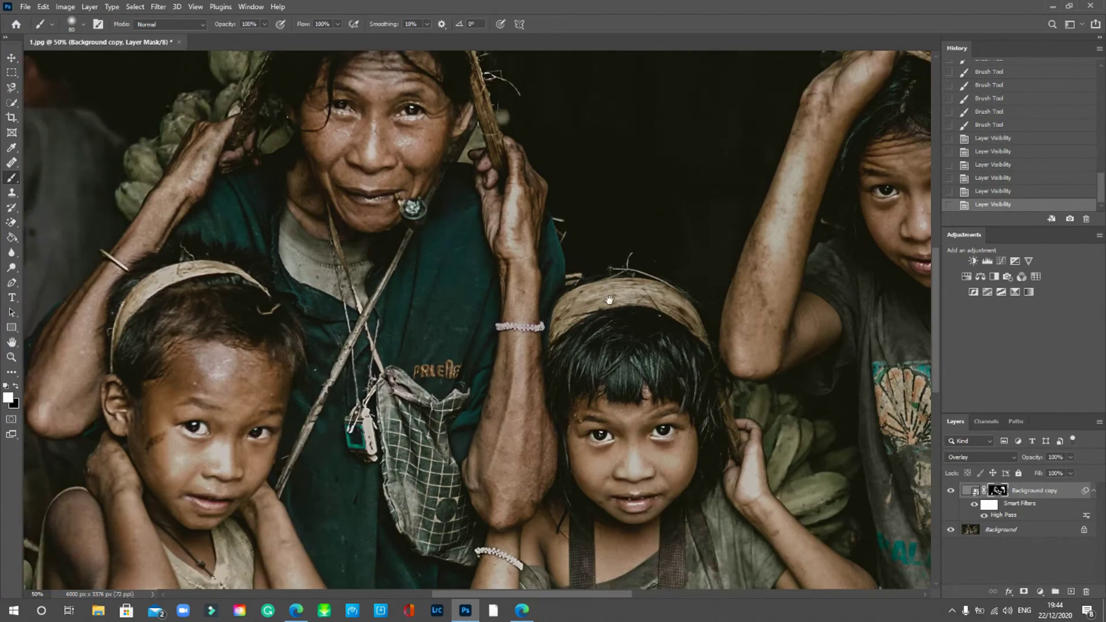
{"action": "left_click", "coordinate": [950, 491]}
{"action": "left_click", "coordinate": [951, 491]}
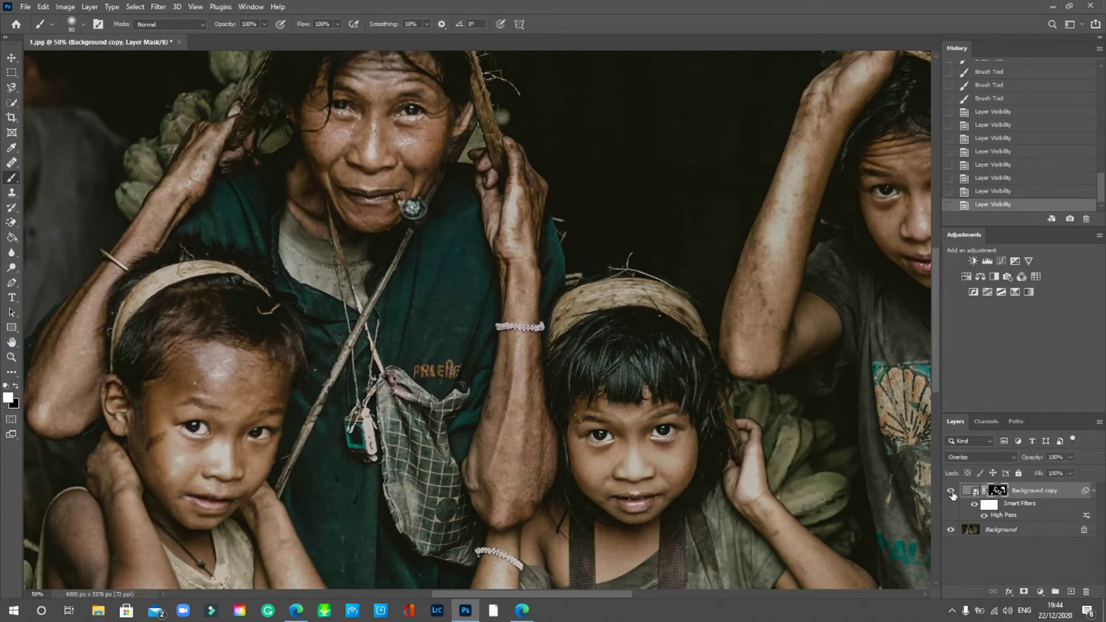
{"action": "left_click_drag", "start_coordinate": [752, 421], "coordinate": [529, 288]}
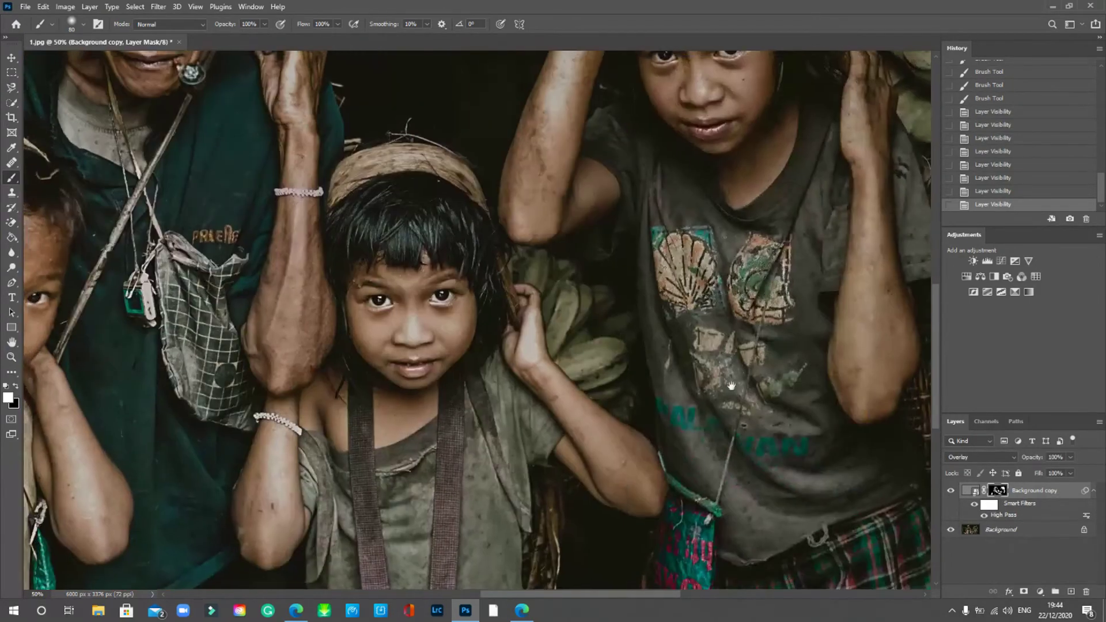
{"action": "left_click_drag", "start_coordinate": [806, 403], "coordinate": [652, 344]}
{"action": "left_click", "coordinate": [951, 492]}
{"action": "left_click", "coordinate": [950, 493]}
{"action": "left_click", "coordinate": [951, 492]}
{"action": "left_click", "coordinate": [950, 492]}
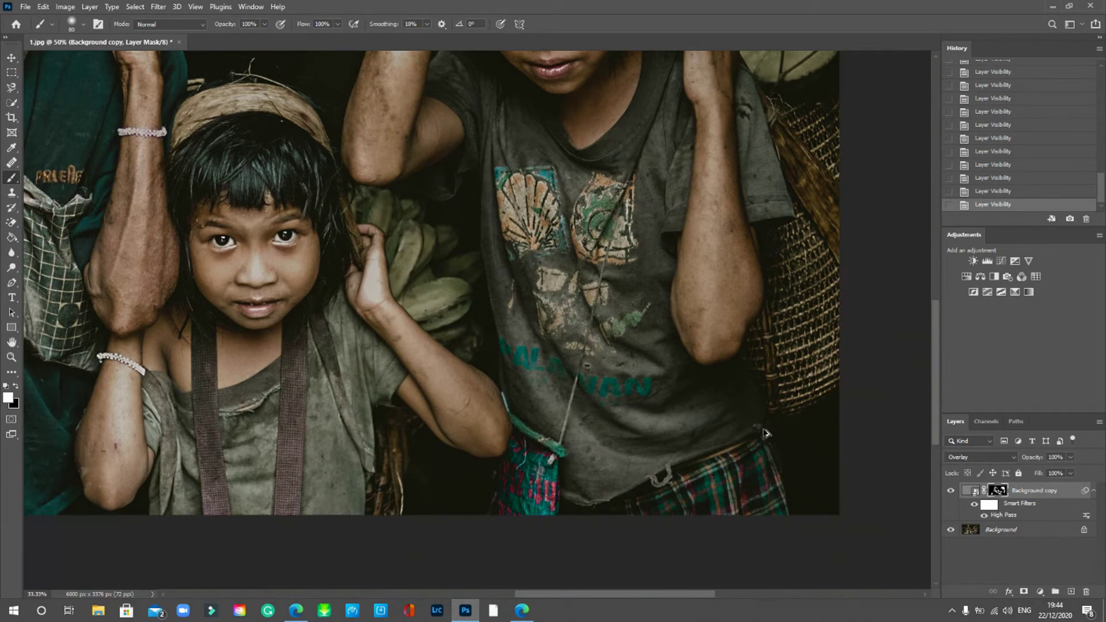
{"action": "scroll", "coordinate": [763, 420], "scroll_direction": "down", "scroll_amount": 2}
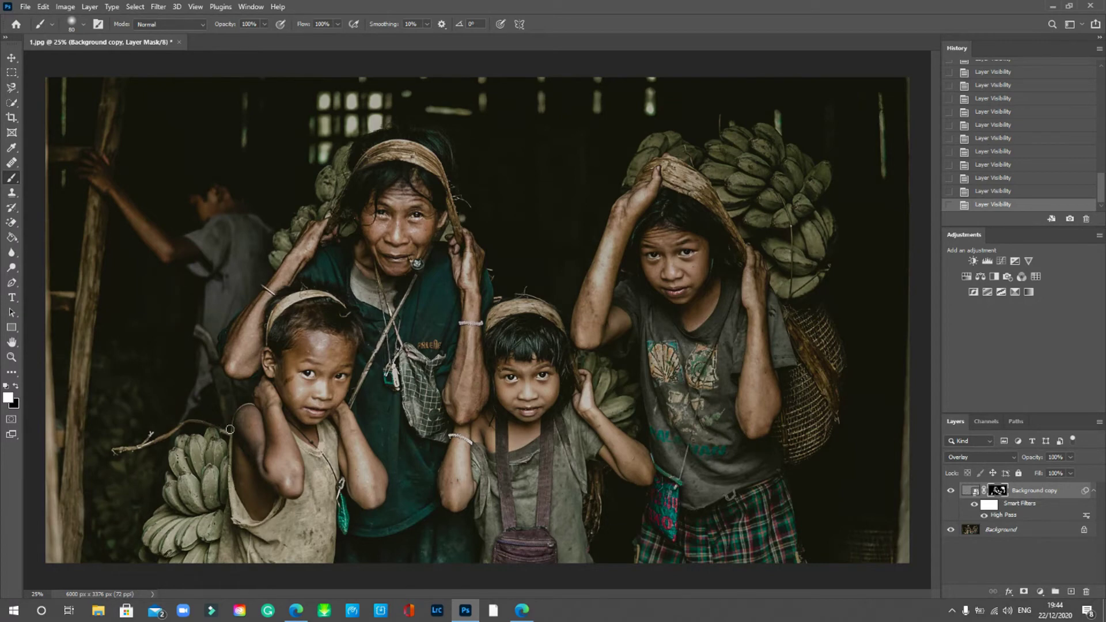
Dab white over the eyes and face details of all four people on the layer mask with the 80 px brush.
{"action": "left_click_drag", "start_coordinate": [264, 288], "coordinate": [233, 408]}
{"action": "left_click", "coordinate": [344, 377]}
{"action": "left_click", "coordinate": [343, 377]}
{"action": "left_click", "coordinate": [381, 210]}
{"action": "left_click", "coordinate": [375, 218]}
{"action": "left_click", "coordinate": [457, 227]}
{"action": "left_click", "coordinate": [541, 378]}
{"action": "left_click", "coordinate": [510, 378]}
{"action": "left_click", "coordinate": [680, 257]}
{"action": "left_click", "coordinate": [658, 252]}
{"action": "left_click", "coordinate": [716, 248]}
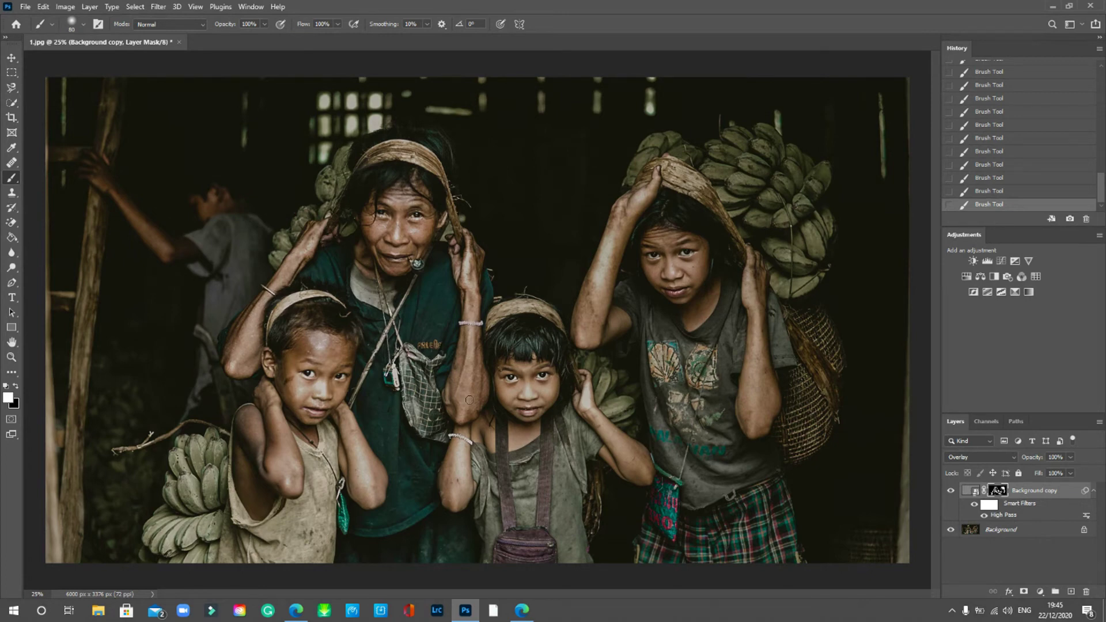
Adjust the brush size to 150 px.
{"action": "key", "text": "bracketright"}
{"action": "key", "text": "bracketright"}
{"action": "key", "text": "bracketleft"}
{"action": "key", "text": "bracketleft"}
{"action": "key", "text": "bracketleft"}
{"action": "key", "text": "bracketleft"}
{"action": "key", "text": "bracketright"}
{"action": "key", "text": "bracketright"}
Lower the opacity of the Background copy layer to 87%.
{"action": "left_click", "coordinate": [1069, 457]}
{"action": "left_click_drag", "start_coordinate": [1065, 468], "coordinate": [1010, 484]}
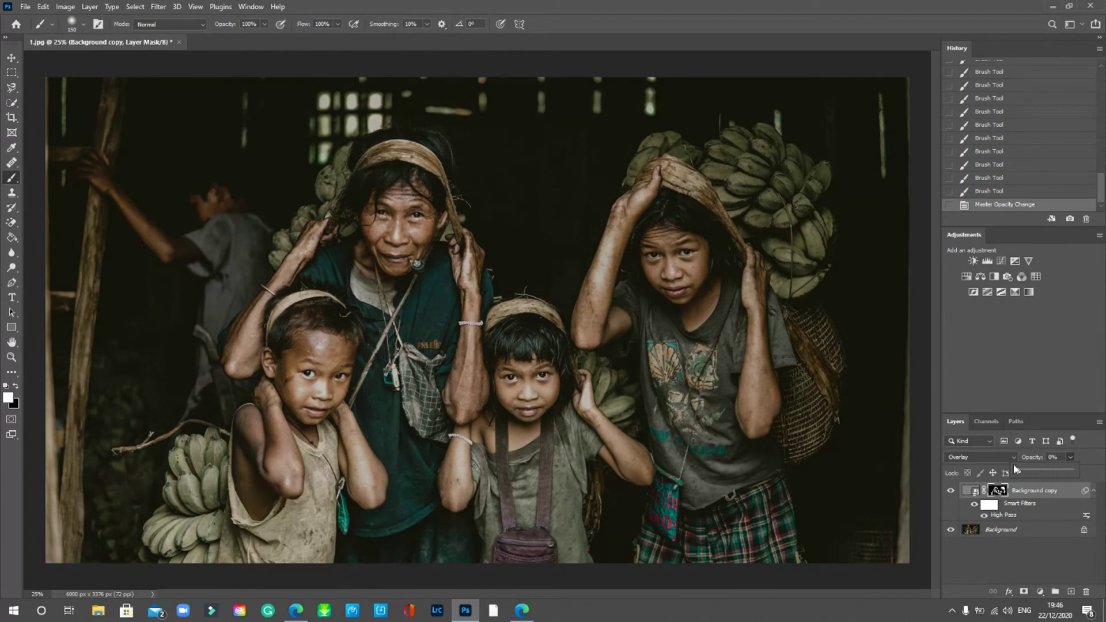
{"action": "left_click_drag", "start_coordinate": [1017, 469], "coordinate": [1051, 470]}
Compare the photo with the Background copy layer at 87% opacity hidden and shown.
{"action": "scroll", "coordinate": [299, 345], "scroll_direction": "up", "scroll_amount": 1}
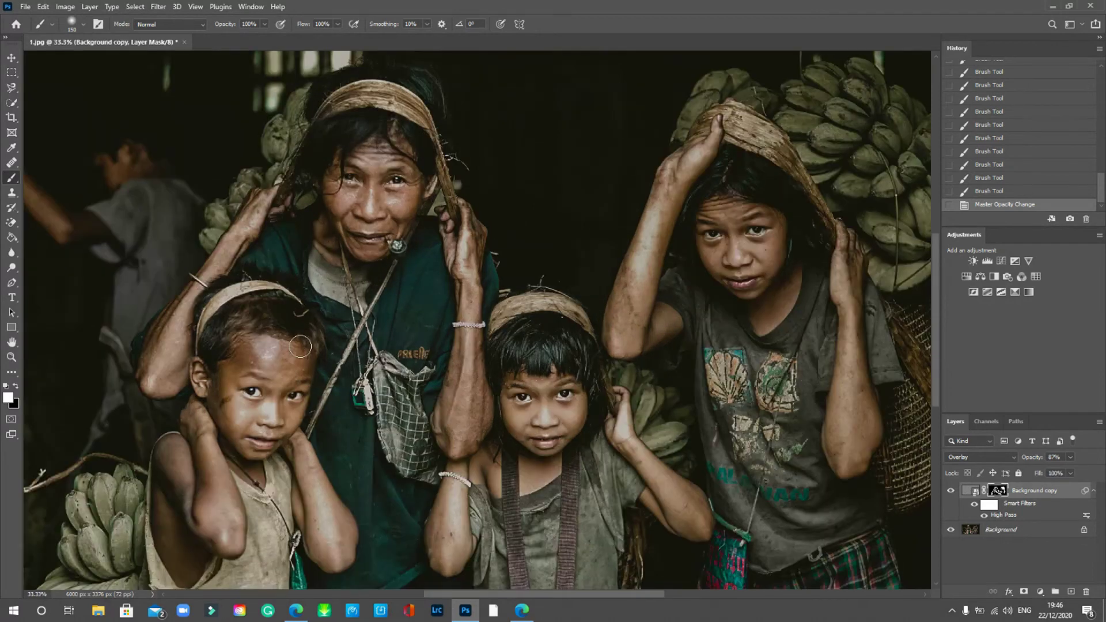
{"action": "left_click", "coordinate": [950, 491]}
{"action": "left_click", "coordinate": [951, 491]}
{"action": "left_click", "coordinate": [952, 491]}
{"action": "left_click", "coordinate": [951, 491]}
{"action": "left_click", "coordinate": [951, 491]}
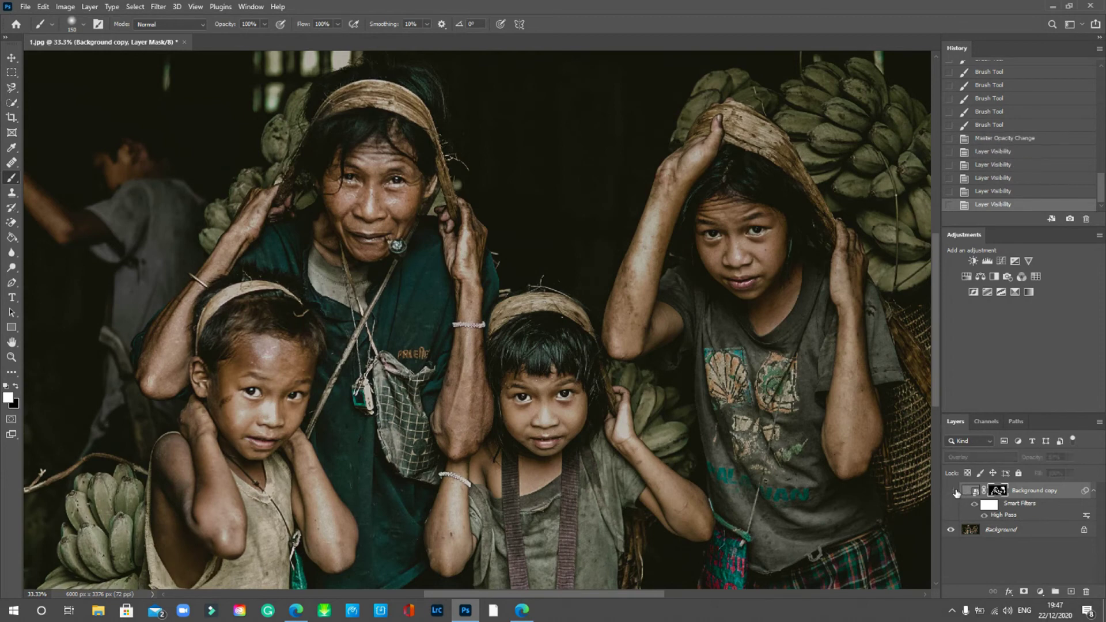
{"action": "left_click", "coordinate": [951, 491]}
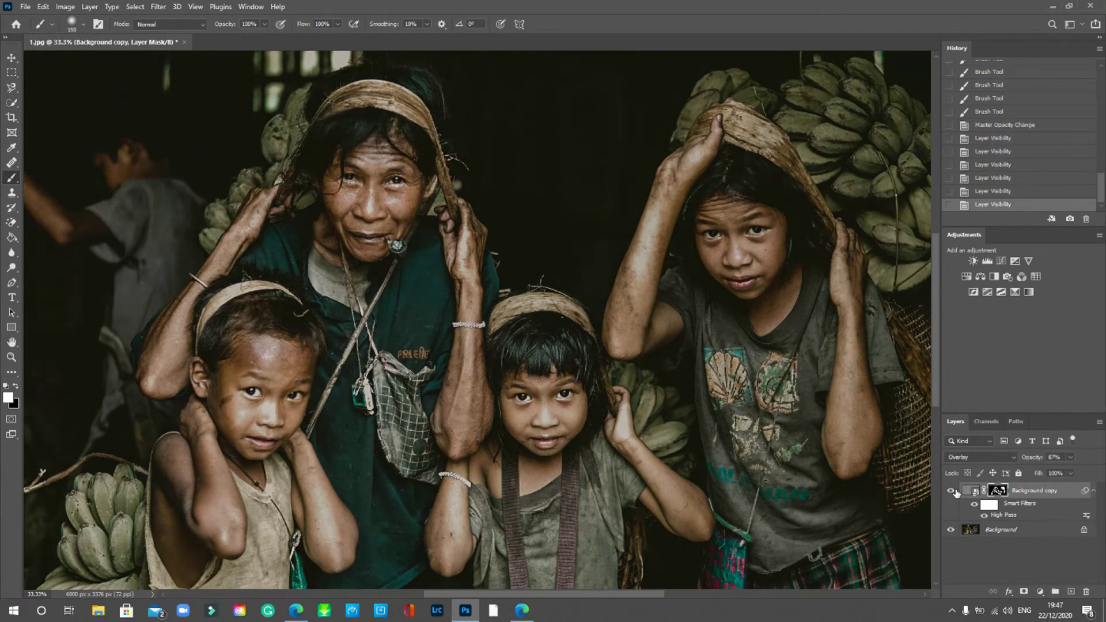
{"action": "key", "text": "ctrl+minus"}
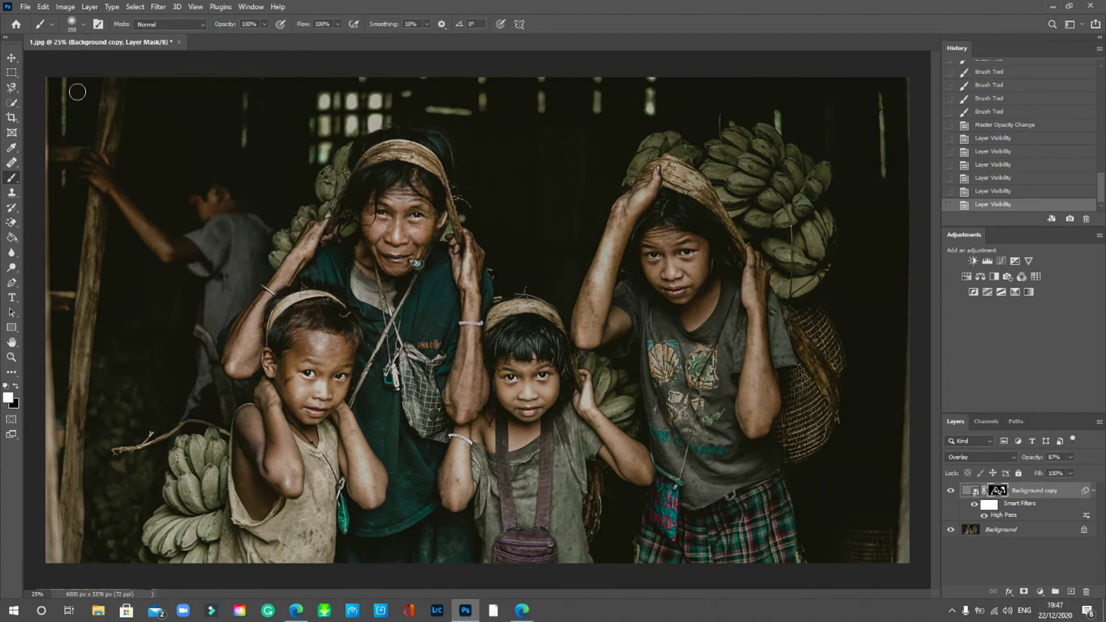
{"action": "left_click", "coordinate": [26, 7]}
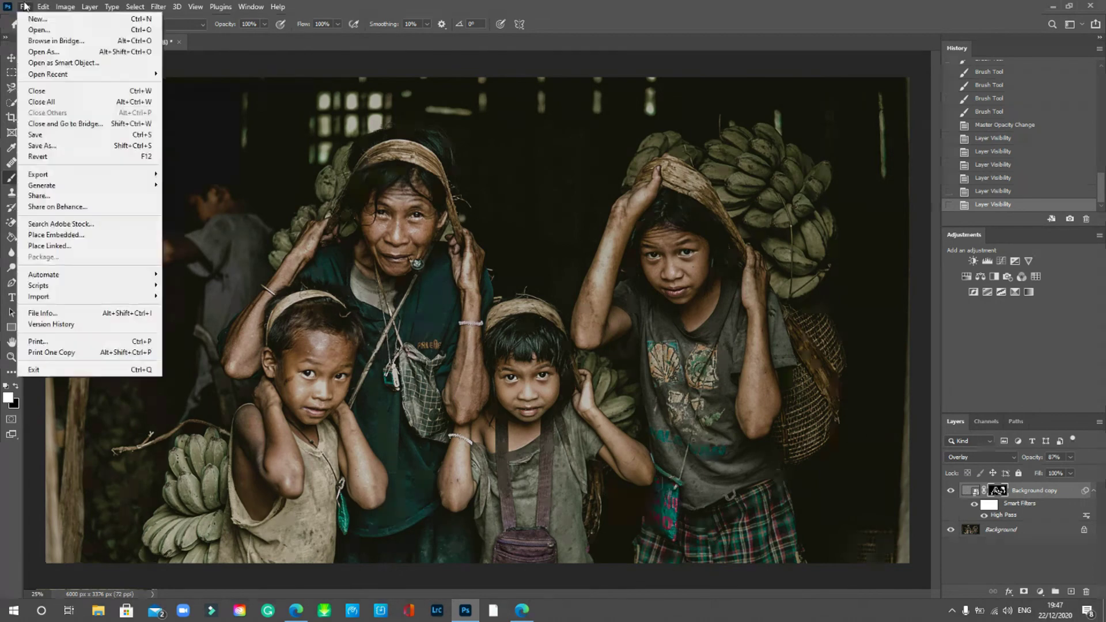
{"action": "left_click", "coordinate": [58, 146]}
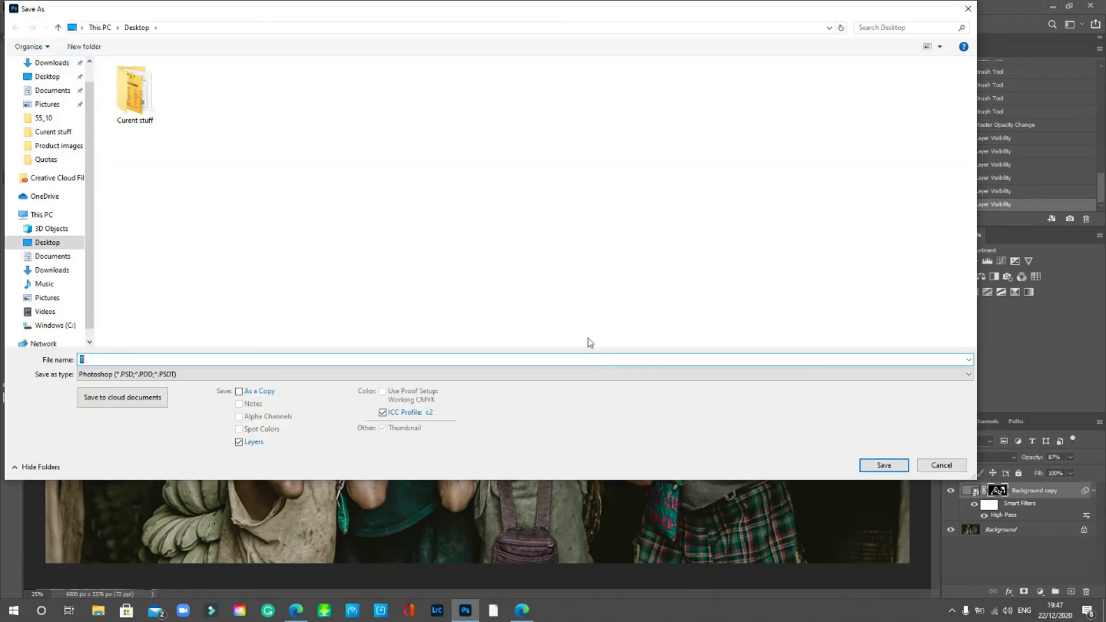
{"action": "left_click", "coordinate": [138, 375]}
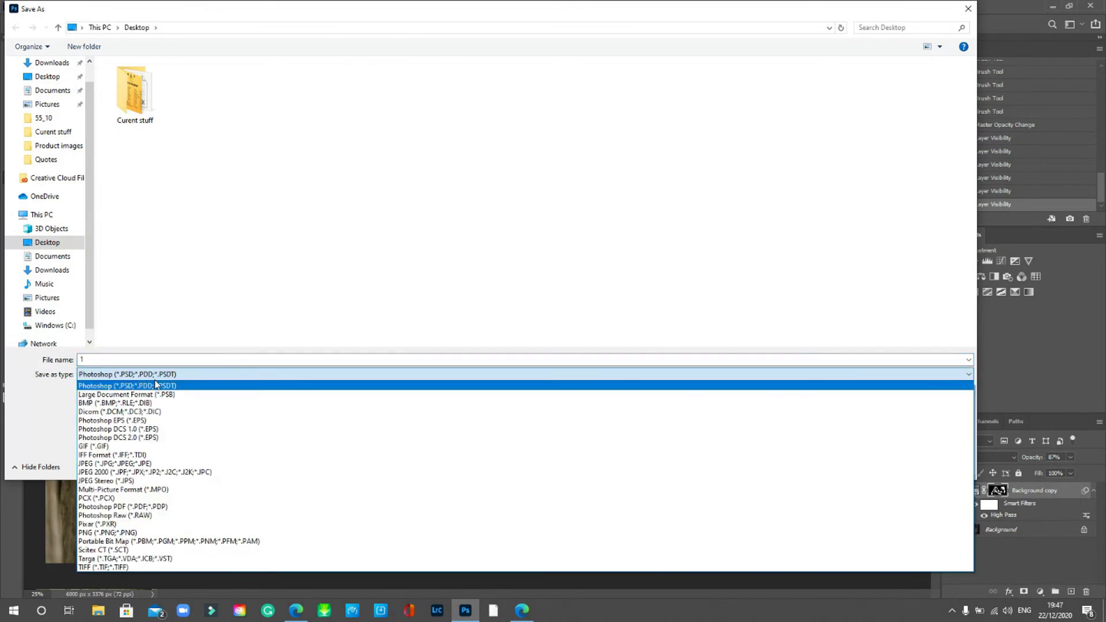
{"action": "left_click", "coordinate": [181, 566]}
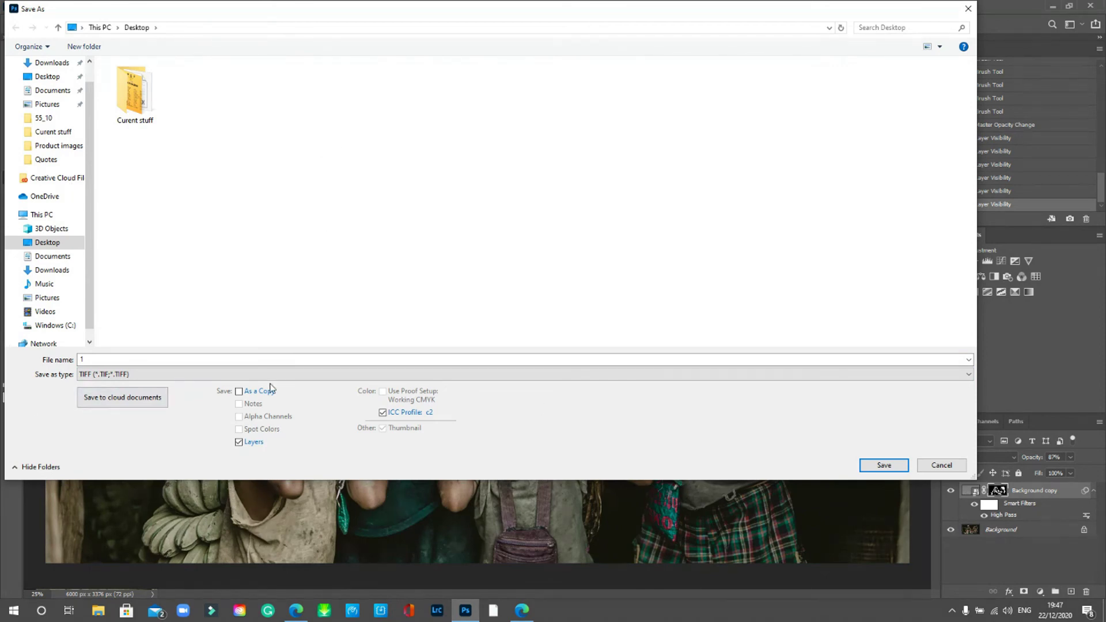
{"action": "left_click", "coordinate": [941, 465]}
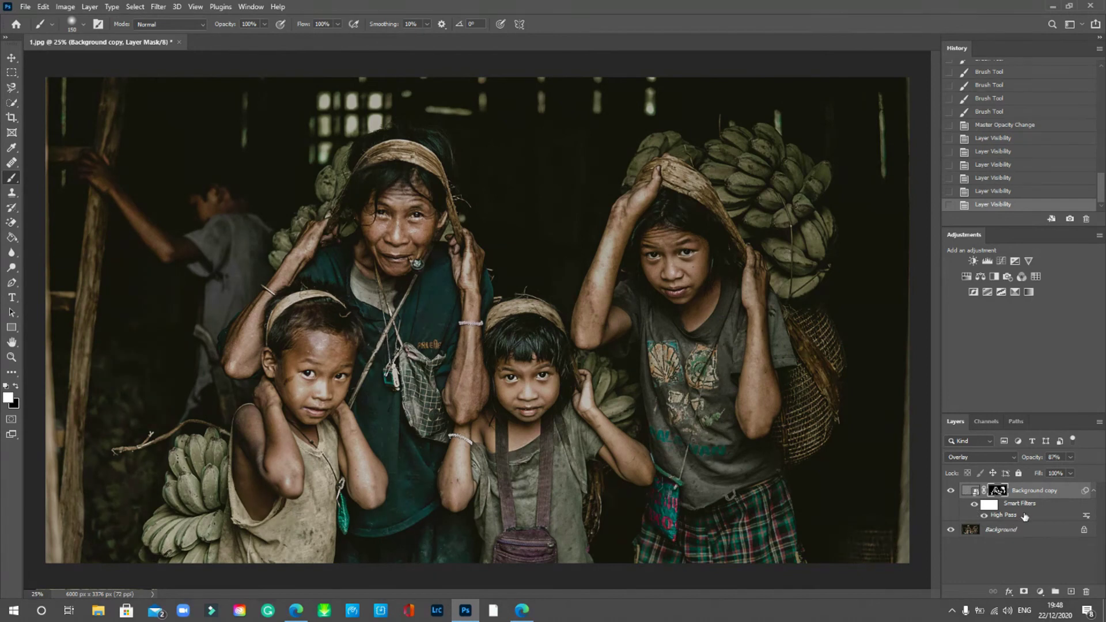
Open the contents of the Background copy smart object as a separate document.
{"action": "key", "text": "ctrl+2"}
{"action": "double_click", "coordinate": [974, 495]}
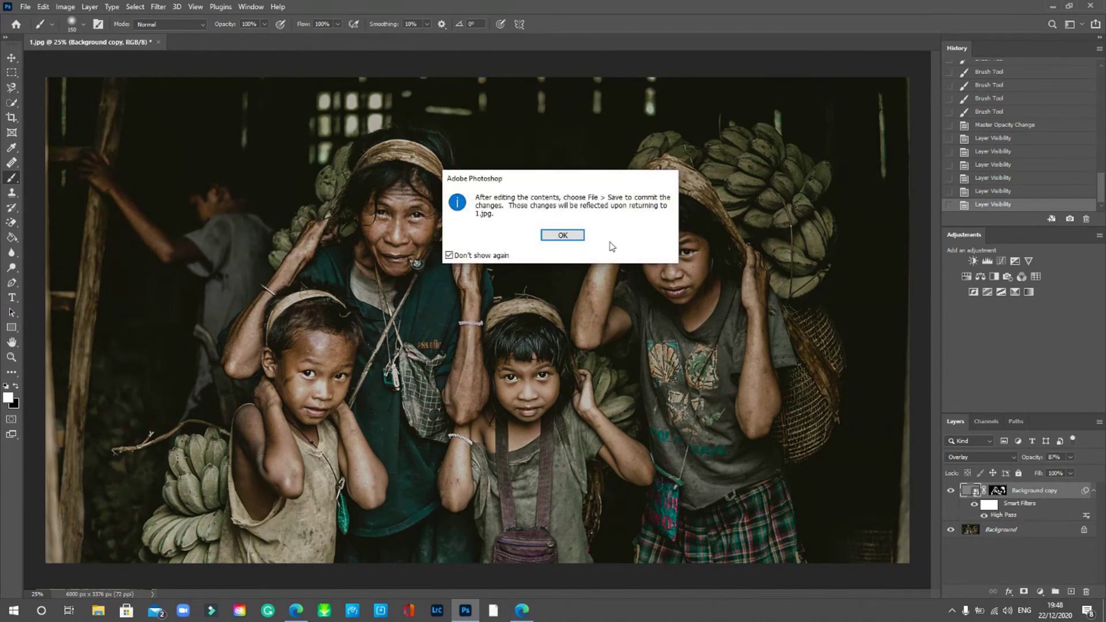
{"action": "left_click", "coordinate": [567, 235]}
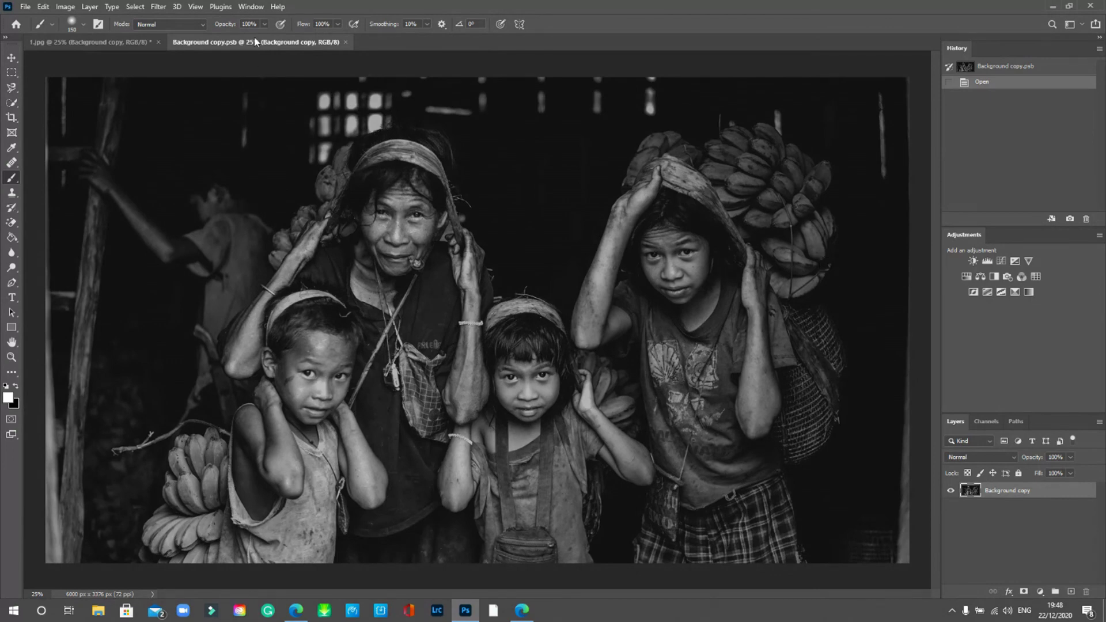
Compare 1.jpg with the Background copy.psb document, return to 1.jpg and switch to Microsoft Edge.
{"action": "left_click", "coordinate": [121, 46]}
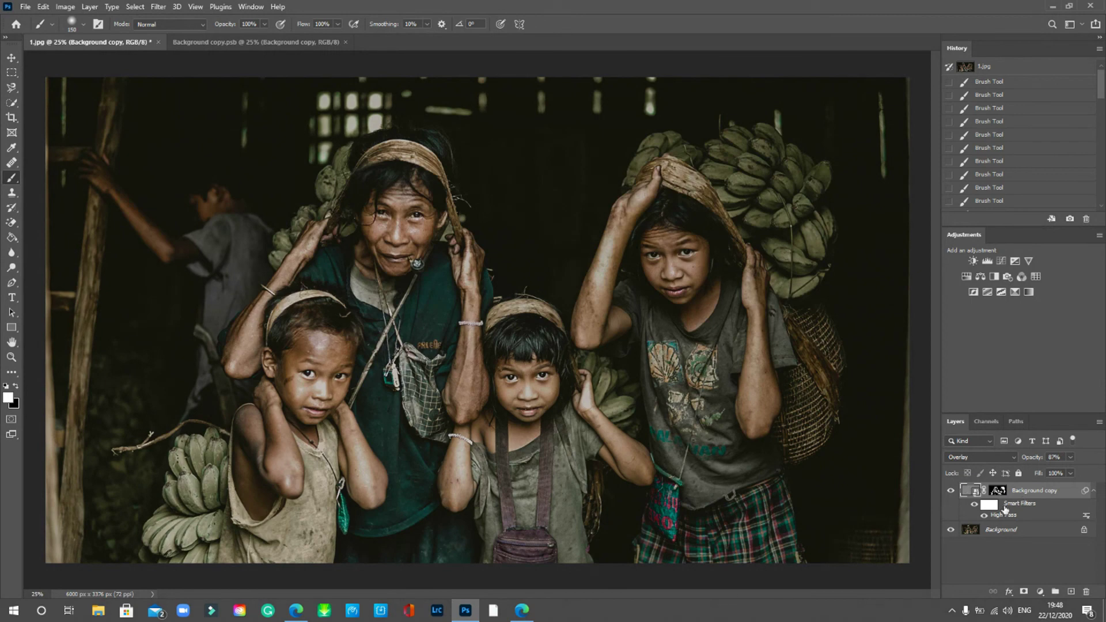
{"action": "left_click", "coordinate": [242, 43]}
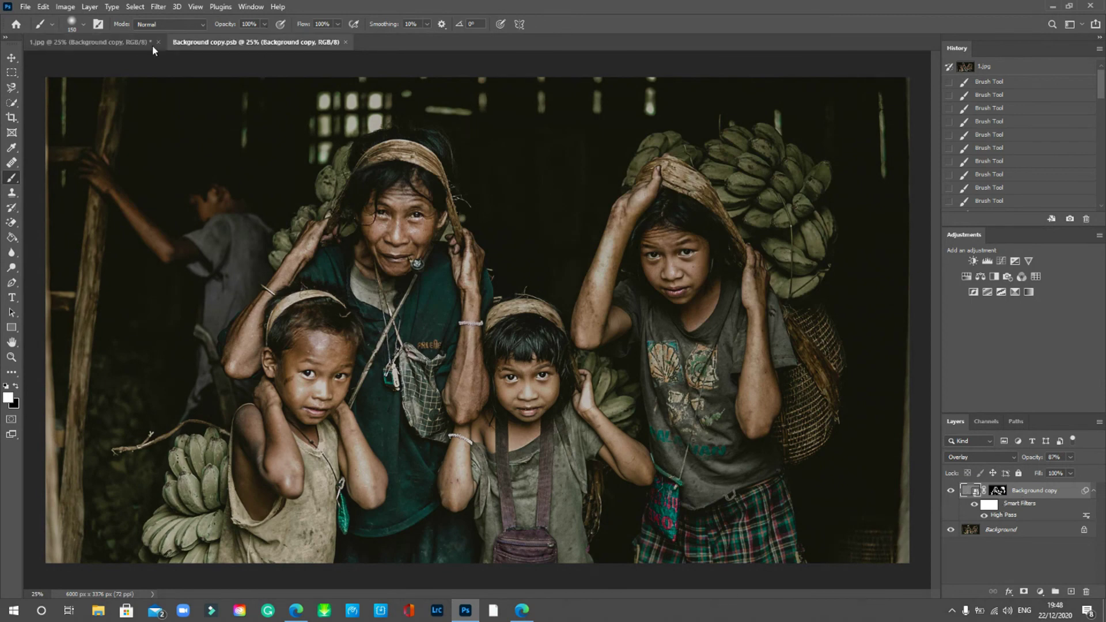
{"action": "left_click", "coordinate": [117, 47]}
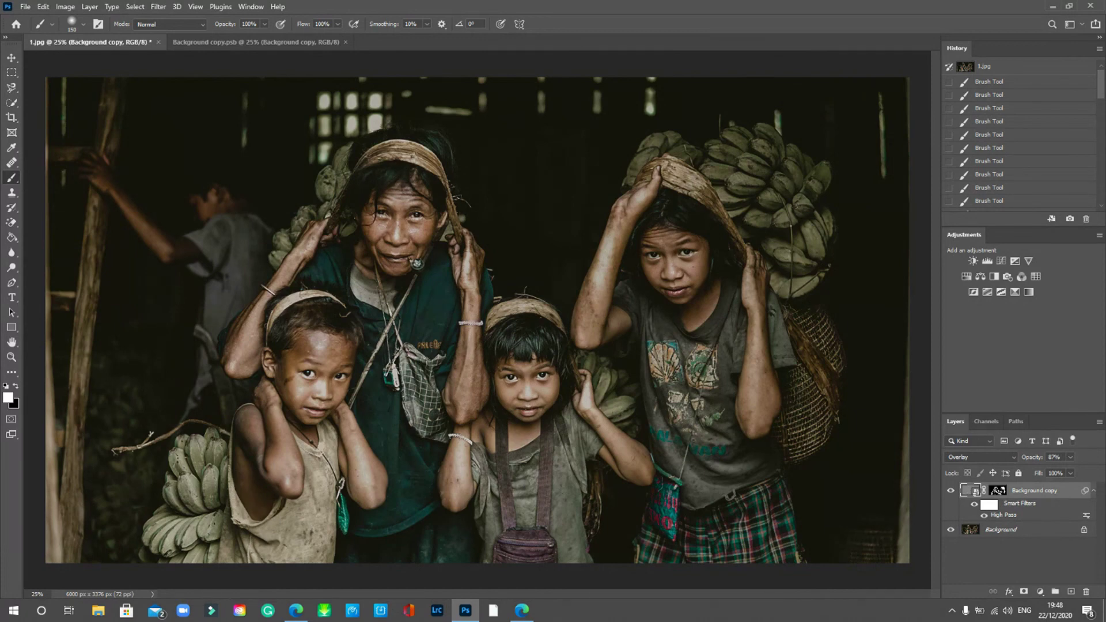
{"action": "left_click", "coordinate": [296, 609]}
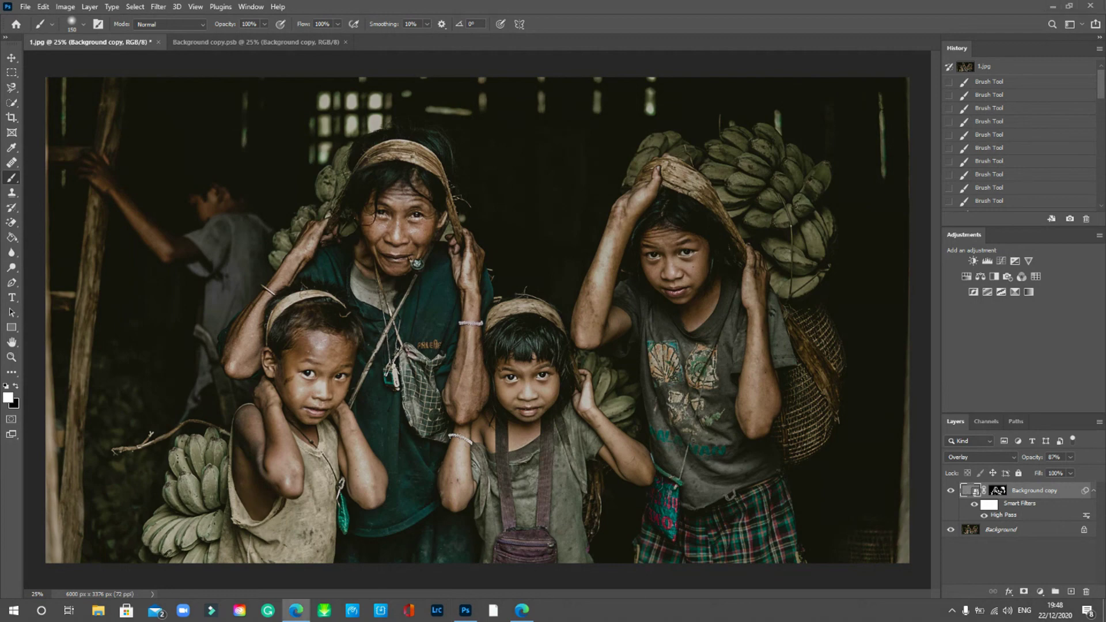